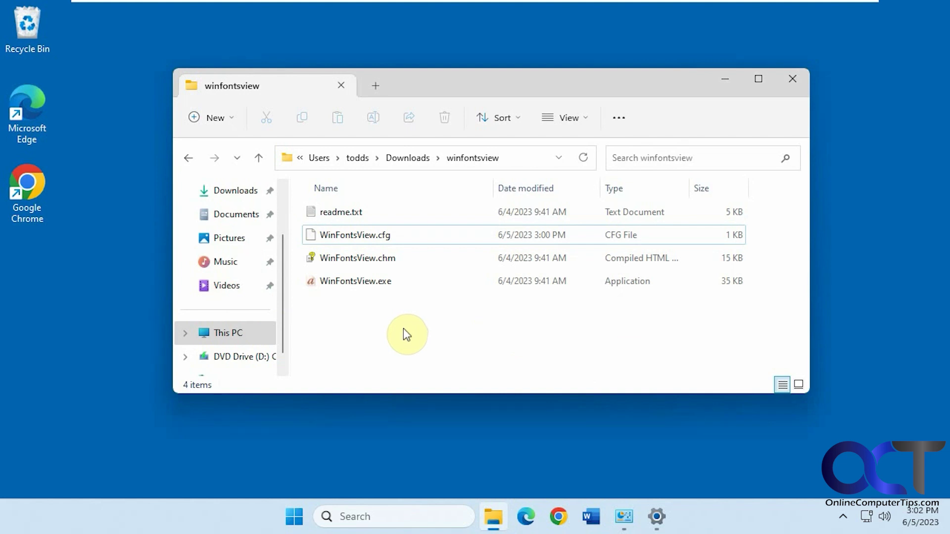
- View Blackadder ITC's properties and sample preview in the Control Panel Fonts folder, closing each
{"action": "left_click", "coordinate": [626, 521]}
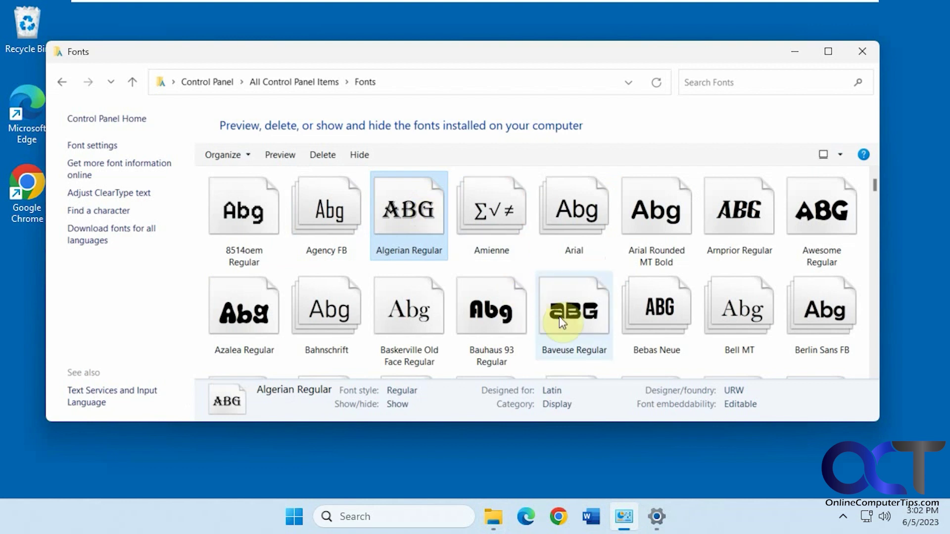
{"action": "scroll", "coordinate": [529, 287], "scroll_direction": "down", "scroll_amount": 2}
{"action": "right_click", "coordinate": [491, 203]}
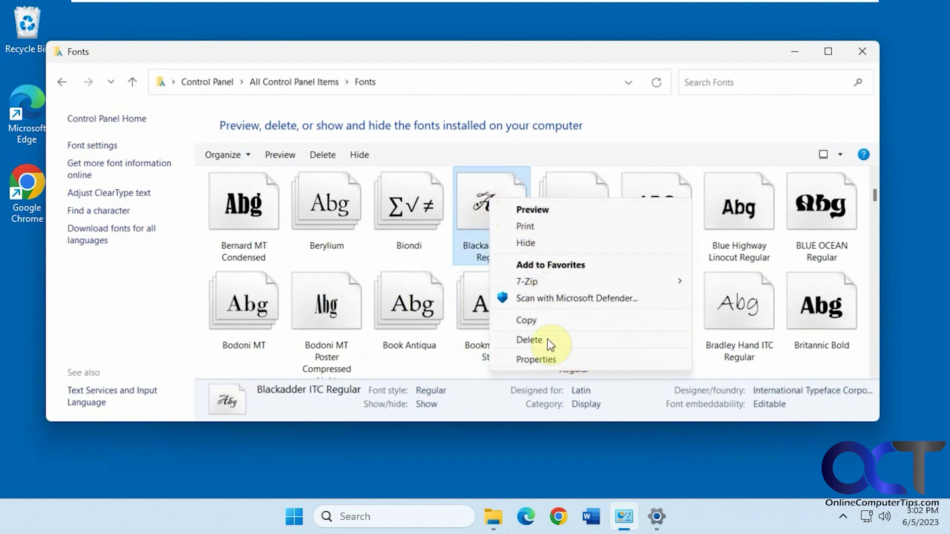
{"action": "left_click", "coordinate": [556, 358]}
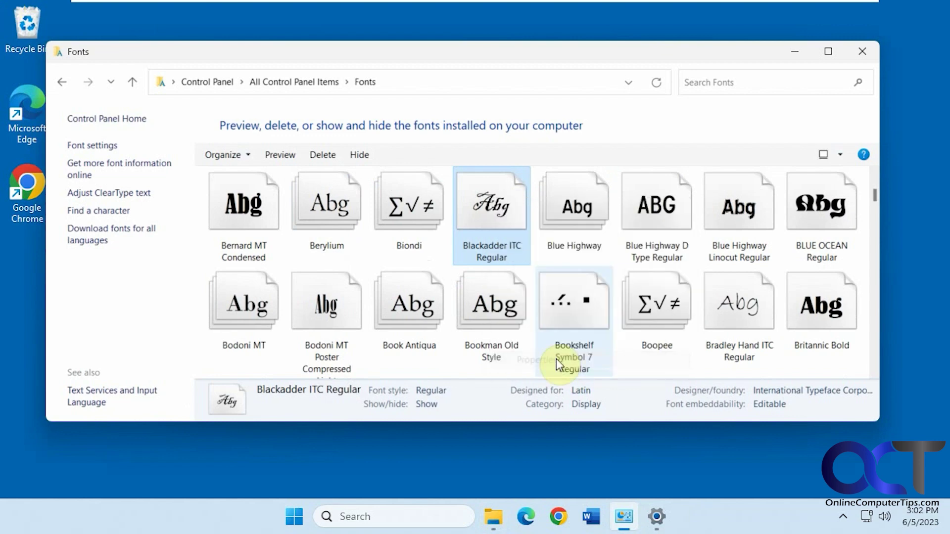
{"action": "left_click", "coordinate": [826, 132]}
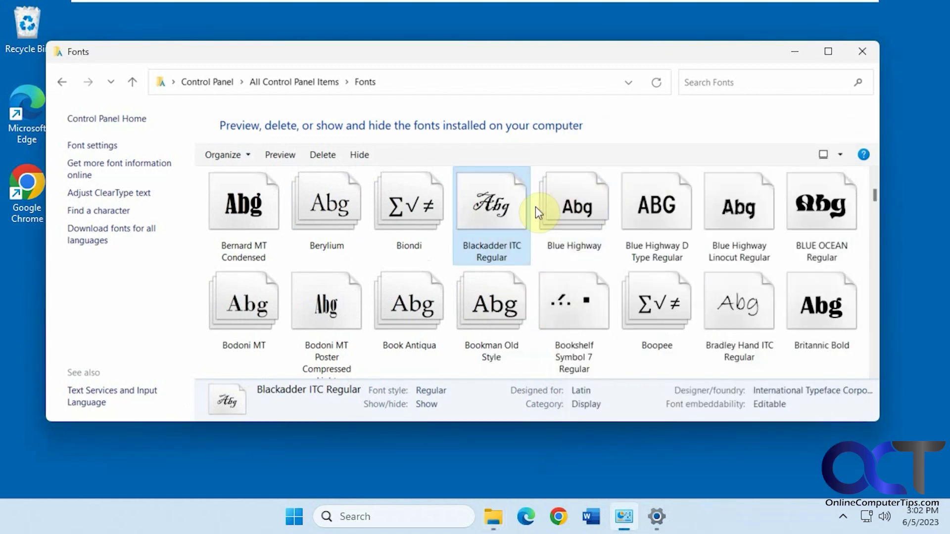
{"action": "double_click", "coordinate": [501, 206]}
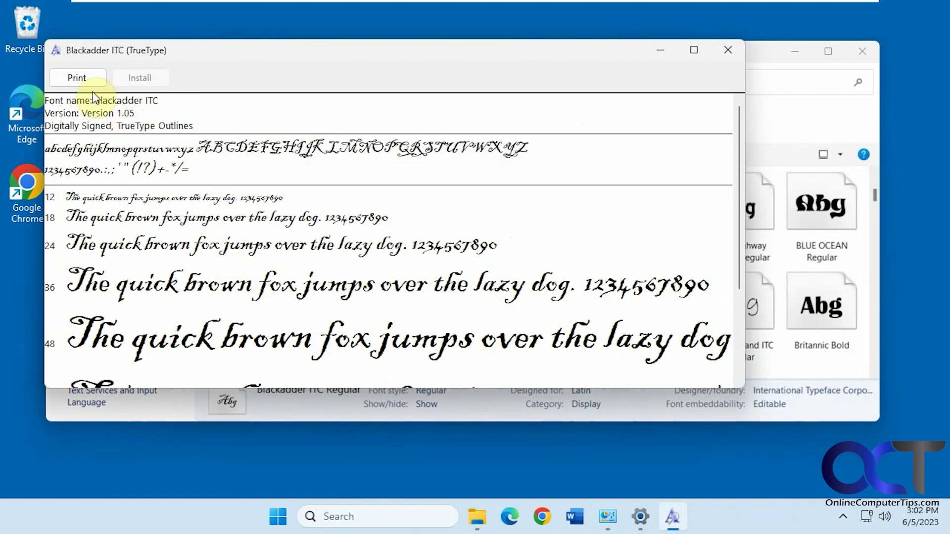
{"action": "left_click", "coordinate": [734, 51]}
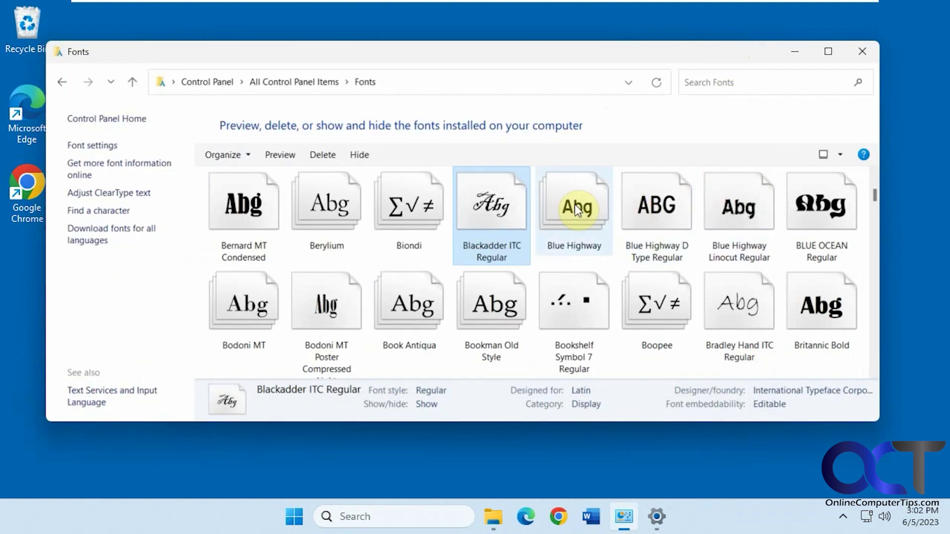
- Open the Awesome font's details page in Windows Settings Fonts
{"action": "left_click", "coordinate": [655, 517]}
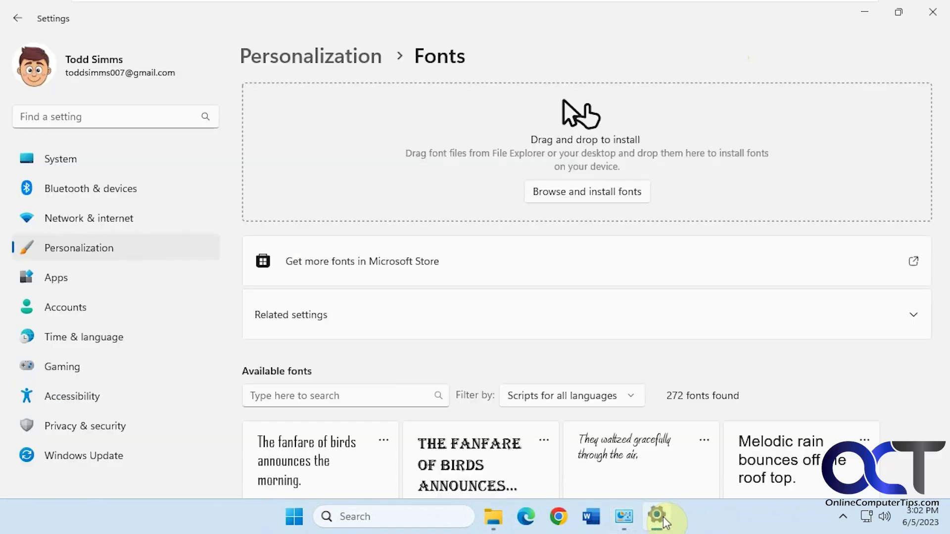
{"action": "scroll", "coordinate": [617, 333], "scroll_direction": "down", "scroll_amount": 9}
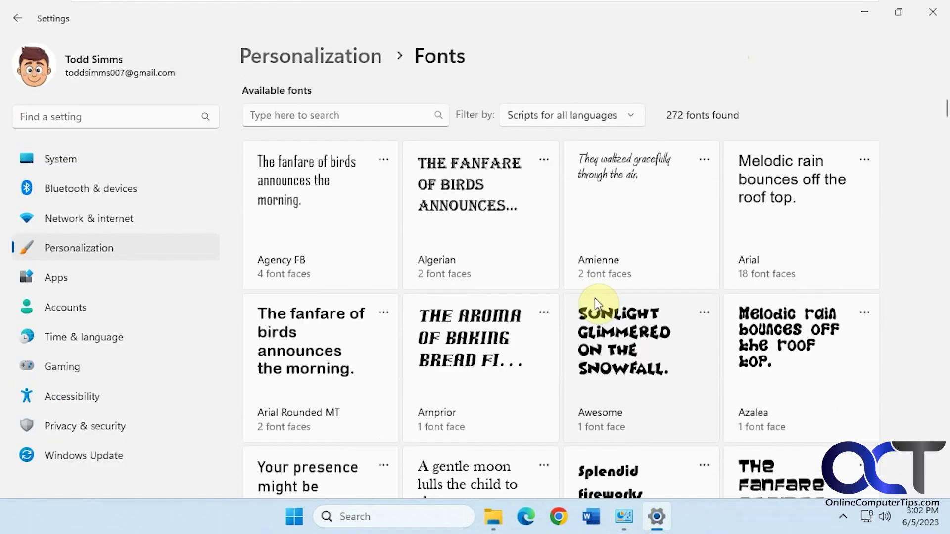
{"action": "scroll", "coordinate": [600, 314], "scroll_direction": "down", "scroll_amount": 2}
{"action": "scroll", "coordinate": [600, 315], "scroll_direction": "up", "scroll_amount": 2}
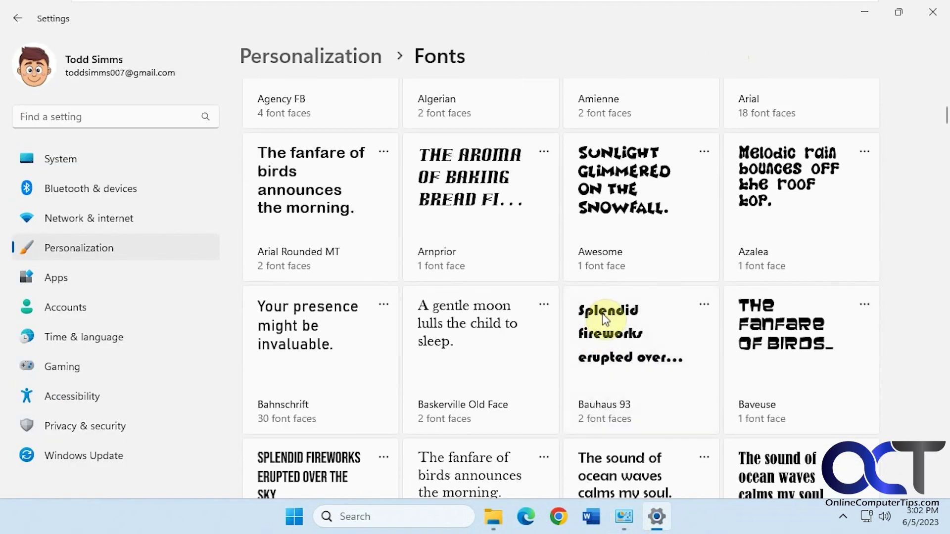
{"action": "left_click", "coordinate": [617, 200]}
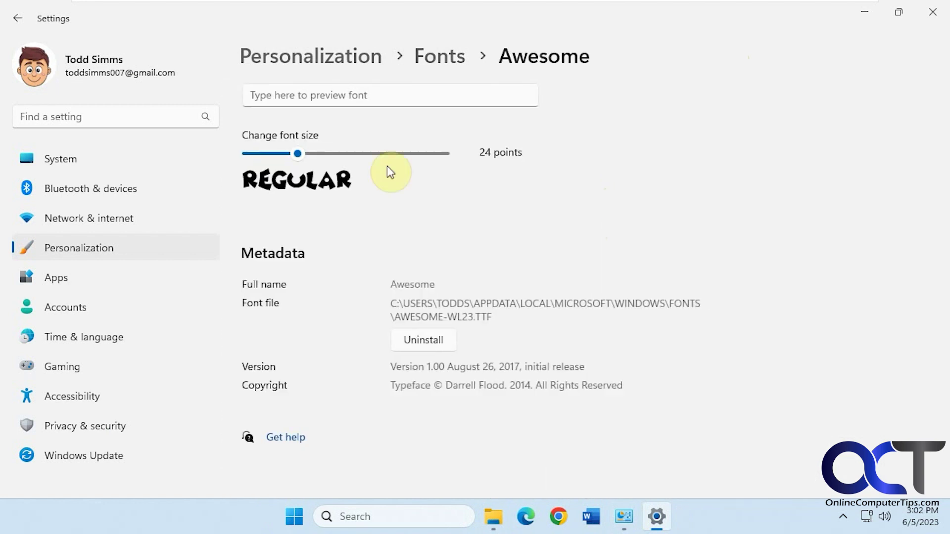
- Preview Awesome at 29 points with the text 'test', then return to all fonts and minimize Settings
{"action": "mouse_move", "coordinate": [297, 153]}
{"action": "left_mouse_down"}
{"action": "mouse_move", "coordinate": [325, 159]}
{"action": "mouse_move", "coordinate": [313, 156]}
{"action": "left_mouse_up"}
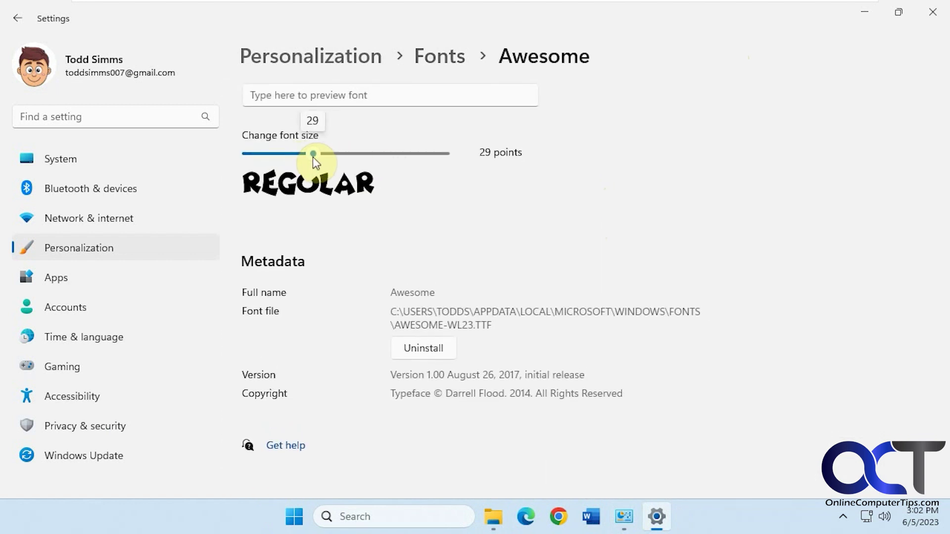
{"action": "left_click", "coordinate": [321, 94]}
{"action": "type", "text": "test"}
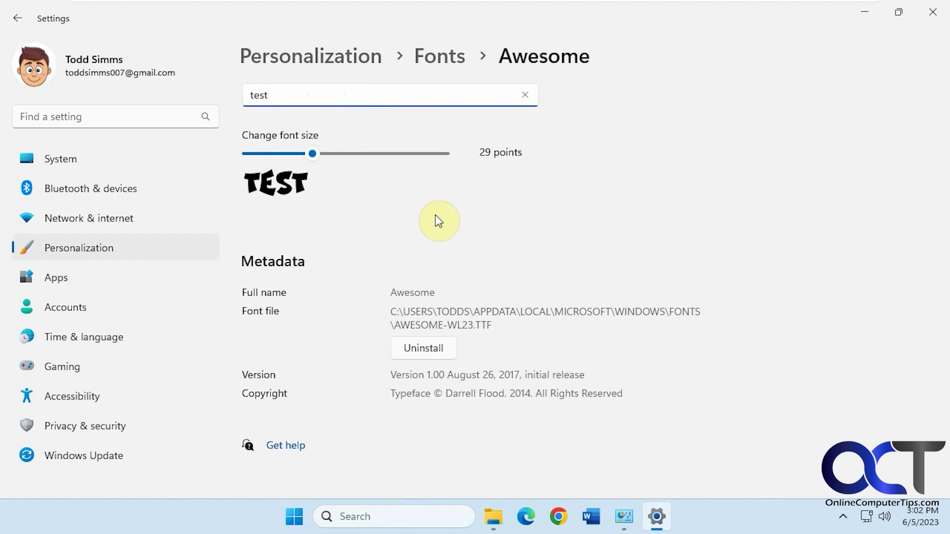
{"action": "left_click", "coordinate": [442, 61]}
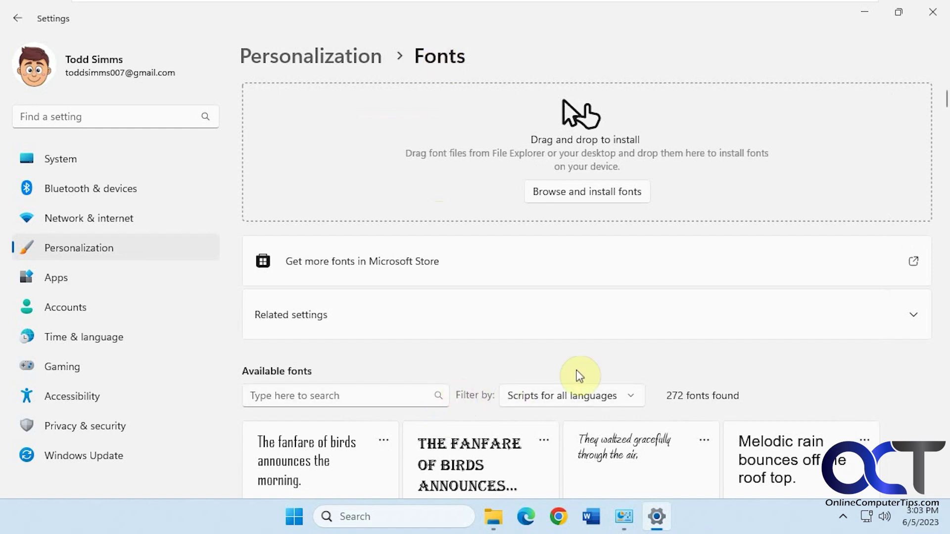
{"action": "left_click", "coordinate": [865, 12]}
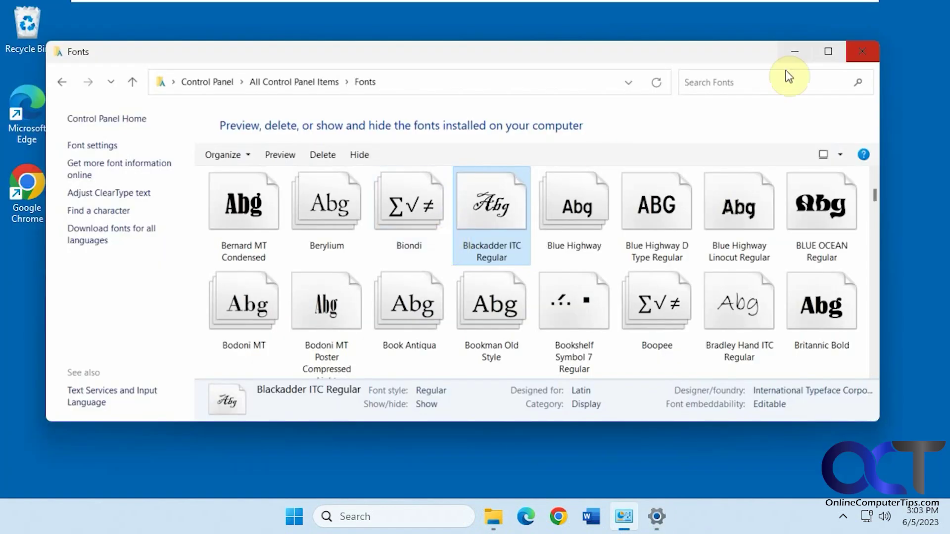
- Launch WinFontsView.exe from the download folder
{"action": "left_click", "coordinate": [794, 51]}
{"action": "left_click", "coordinate": [343, 285]}
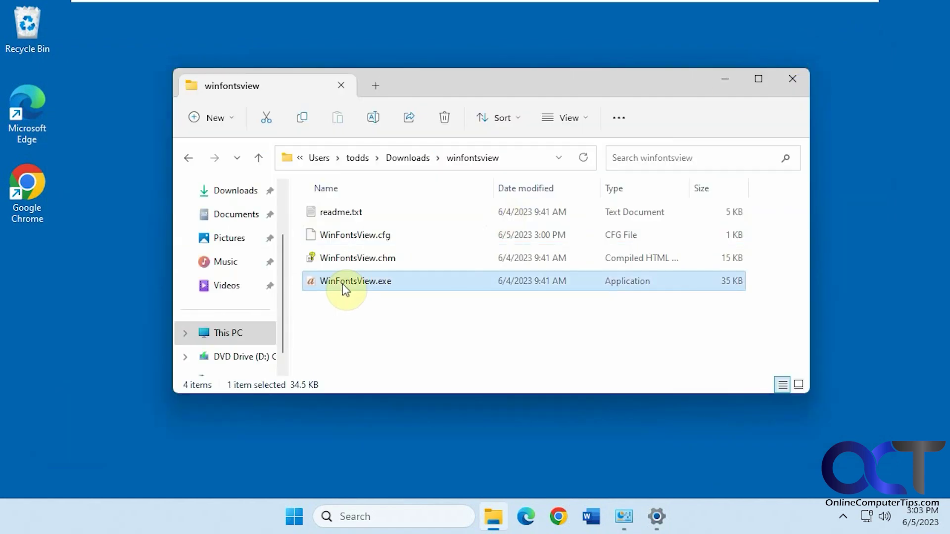
{"action": "double_click", "coordinate": [342, 284]}
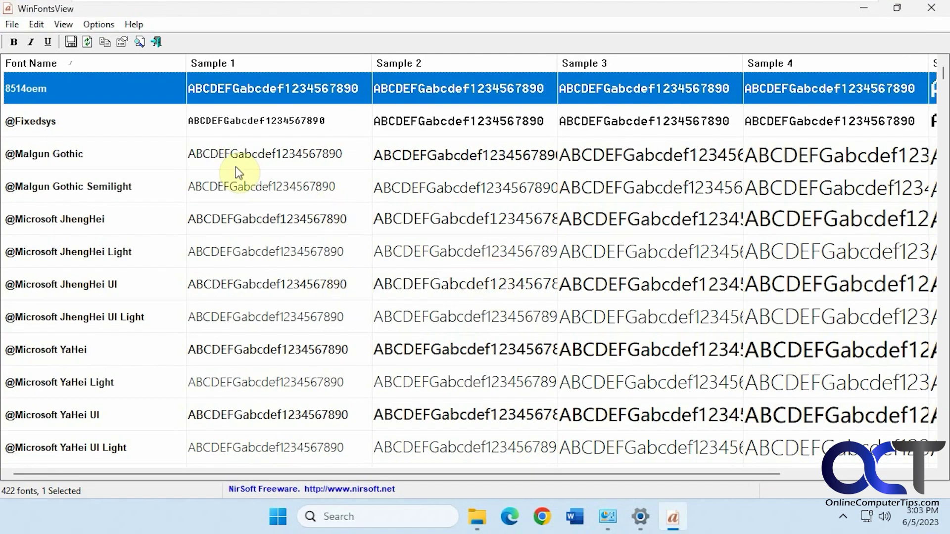
- Scroll through the 422 listed fonts and switch the samples to bold
{"action": "scroll", "coordinate": [148, 235], "scroll_direction": "down", "scroll_amount": 20}
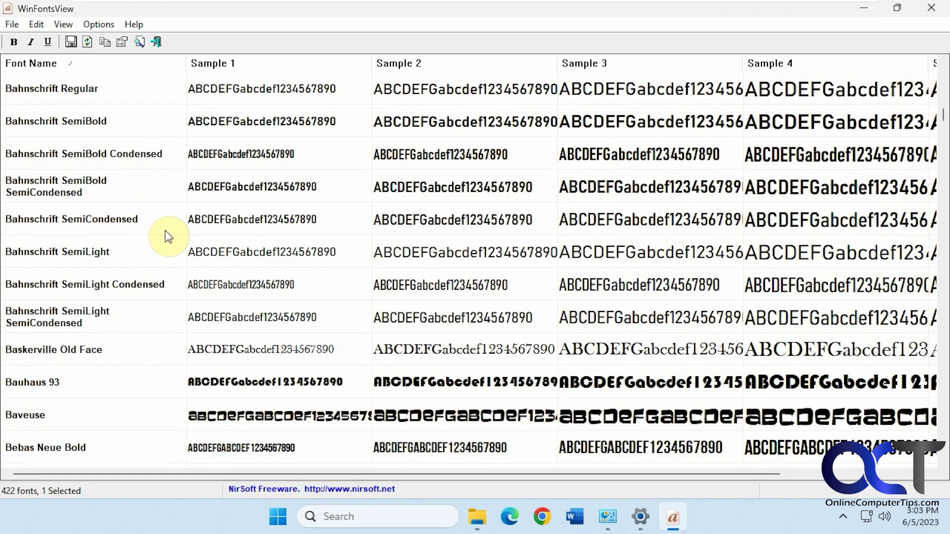
{"action": "scroll", "coordinate": [167, 237], "scroll_direction": "down", "scroll_amount": 2}
{"action": "scroll", "coordinate": [168, 236], "scroll_direction": "down", "scroll_amount": 3}
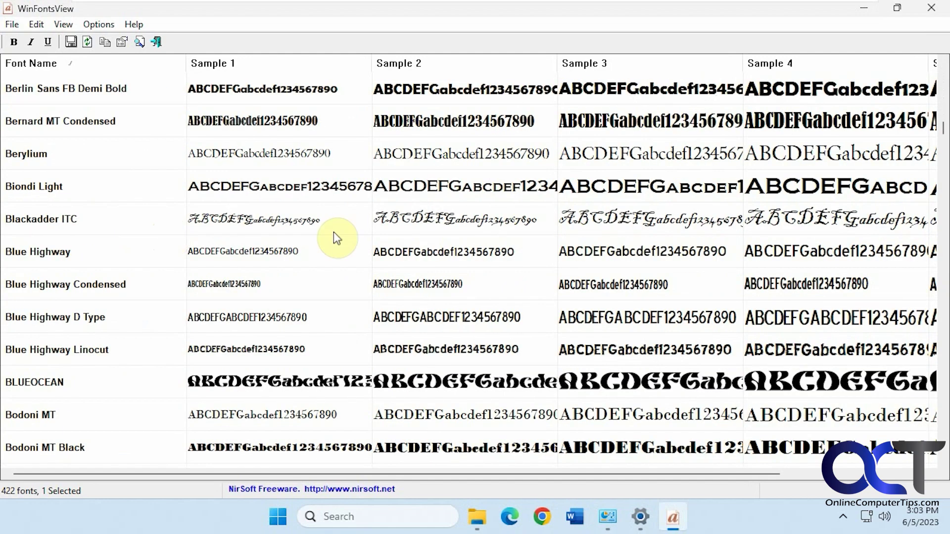
{"action": "mouse_move", "coordinate": [767, 474]}
{"action": "left_mouse_down"}
{"action": "mouse_move", "coordinate": [930, 474]}
{"action": "mouse_move", "coordinate": [752, 479]}
{"action": "left_mouse_up"}
{"action": "left_click", "coordinate": [108, 22]}
- Try bold and italic sample rendering, then turn both back off
{"action": "left_click", "coordinate": [114, 38]}
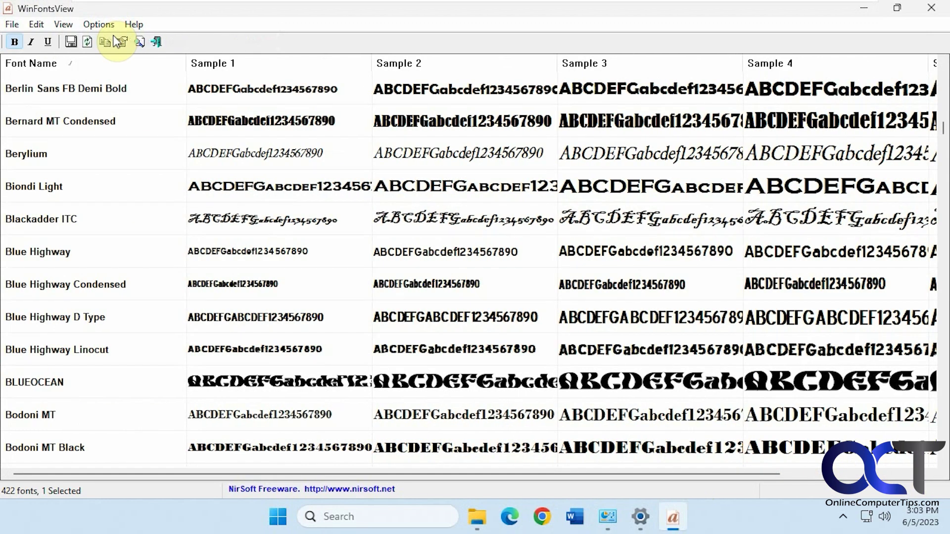
{"action": "left_click", "coordinate": [99, 25]}
{"action": "left_click", "coordinate": [116, 52]}
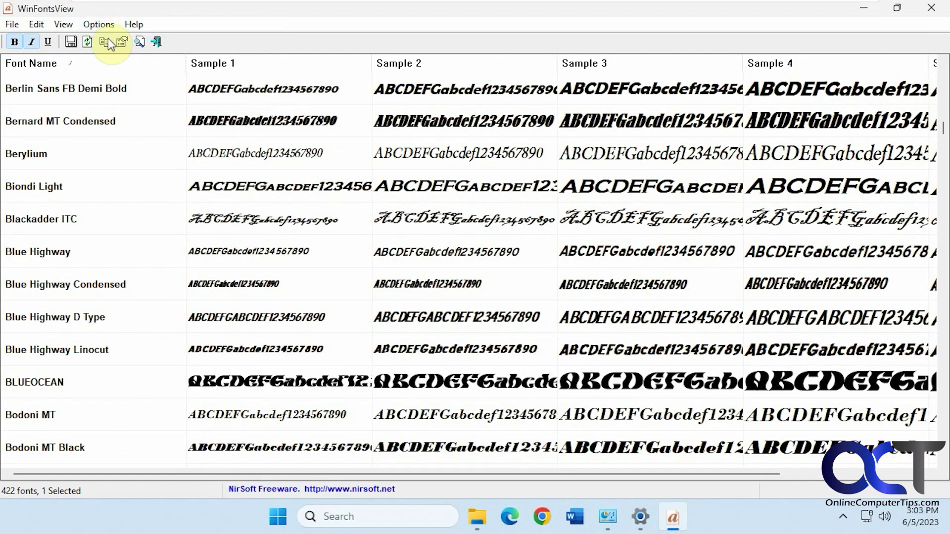
{"action": "left_click", "coordinate": [102, 24]}
{"action": "left_click", "coordinate": [117, 58]}
{"action": "left_click", "coordinate": [105, 23]}
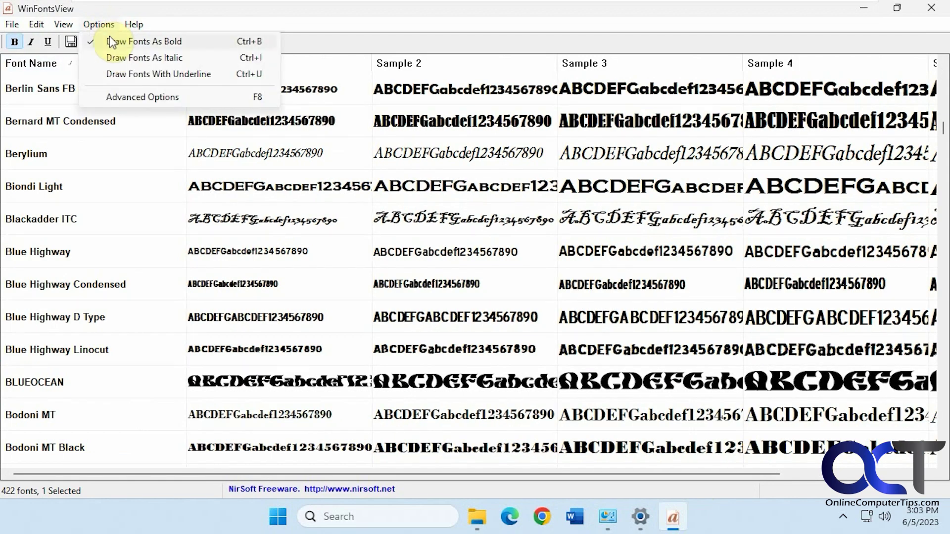
{"action": "left_click", "coordinate": [110, 41]}
- Replace the sample text with 'My Sample Text' in Advanced Options
{"action": "left_click", "coordinate": [101, 24]}
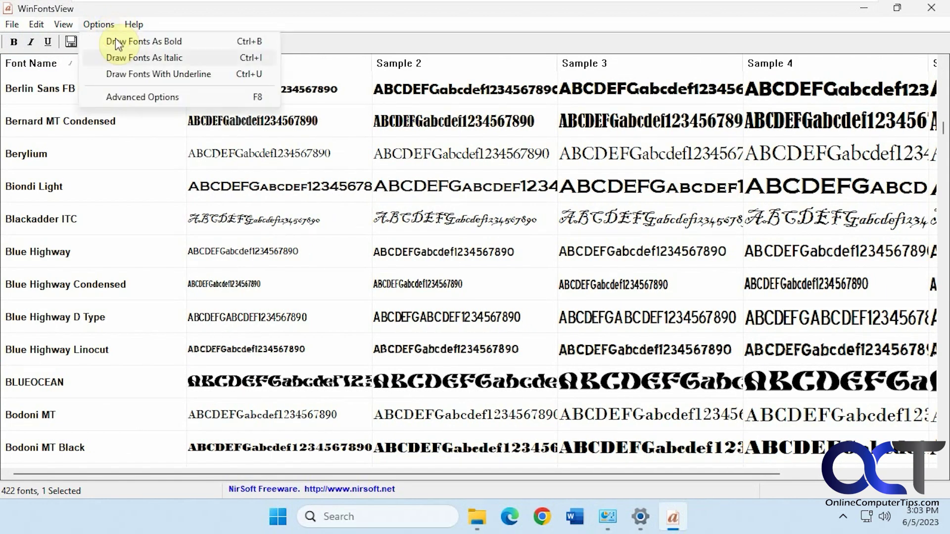
{"action": "left_click", "coordinate": [141, 97]}
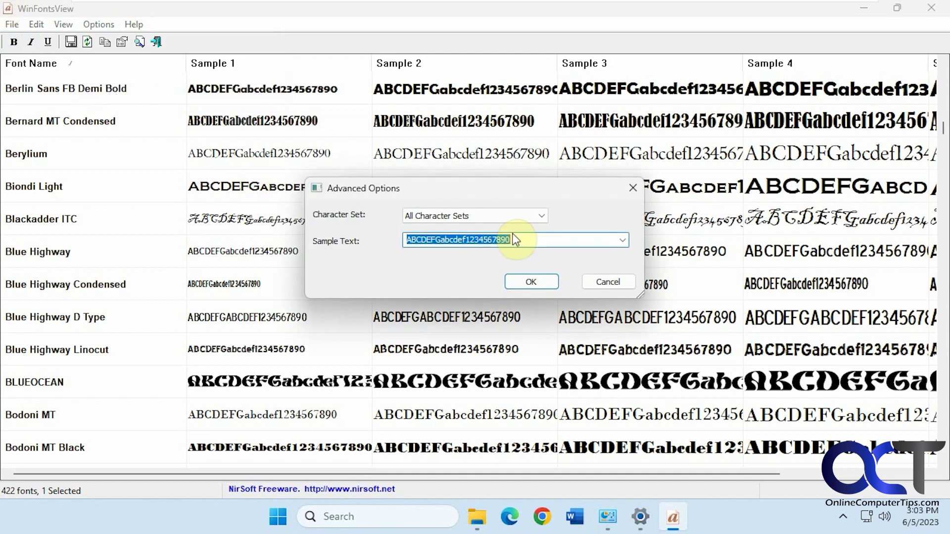
{"action": "left_click_drag", "start_coordinate": [512, 237], "coordinate": [405, 241]}
{"action": "type", "text": "My Sample Text"}
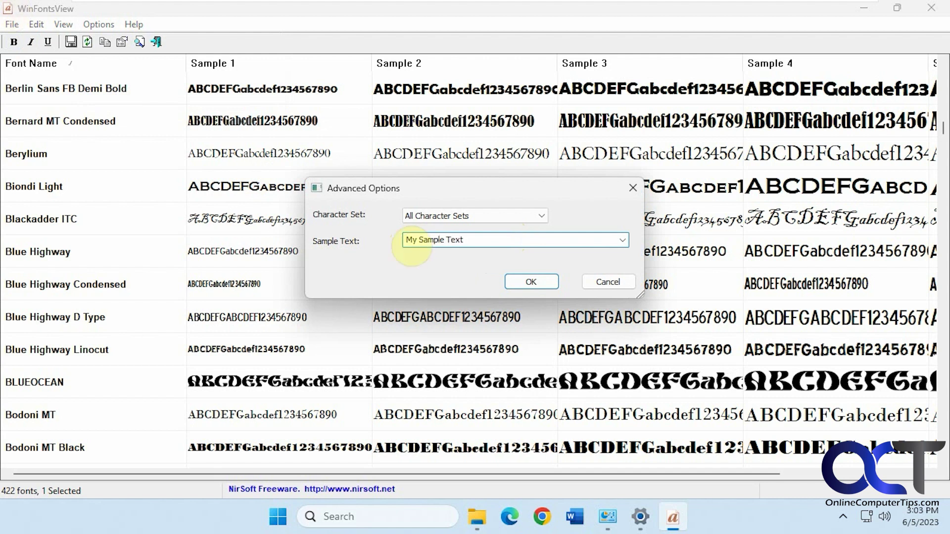
{"action": "left_click", "coordinate": [520, 281]}
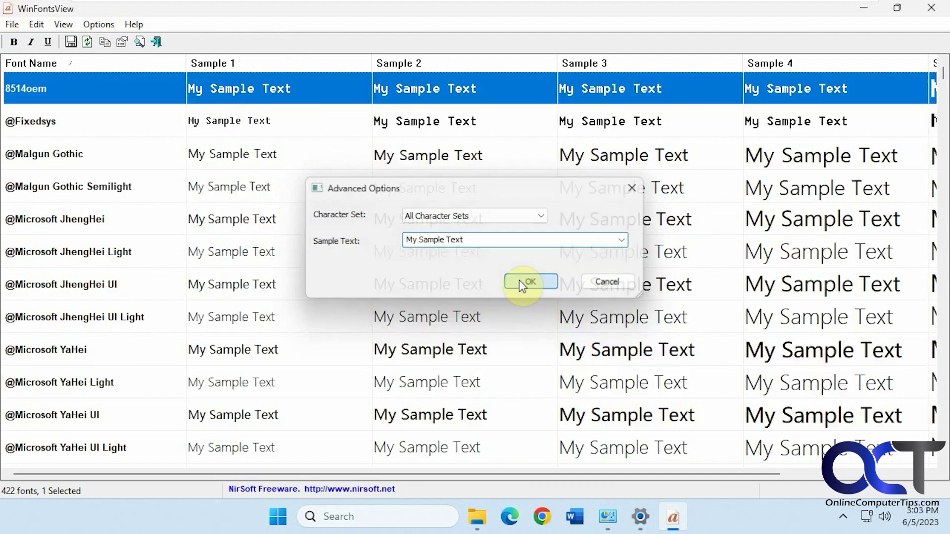
- Scroll the font list and look through the View options without choosing any
{"action": "scroll", "coordinate": [519, 310], "scroll_direction": "down", "scroll_amount": 5}
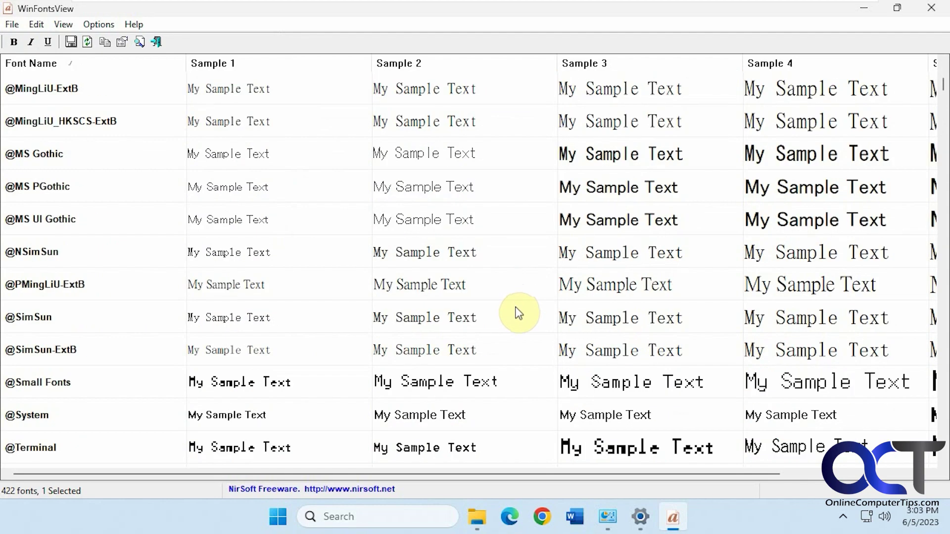
{"action": "scroll", "coordinate": [518, 314], "scroll_direction": "down", "scroll_amount": 6}
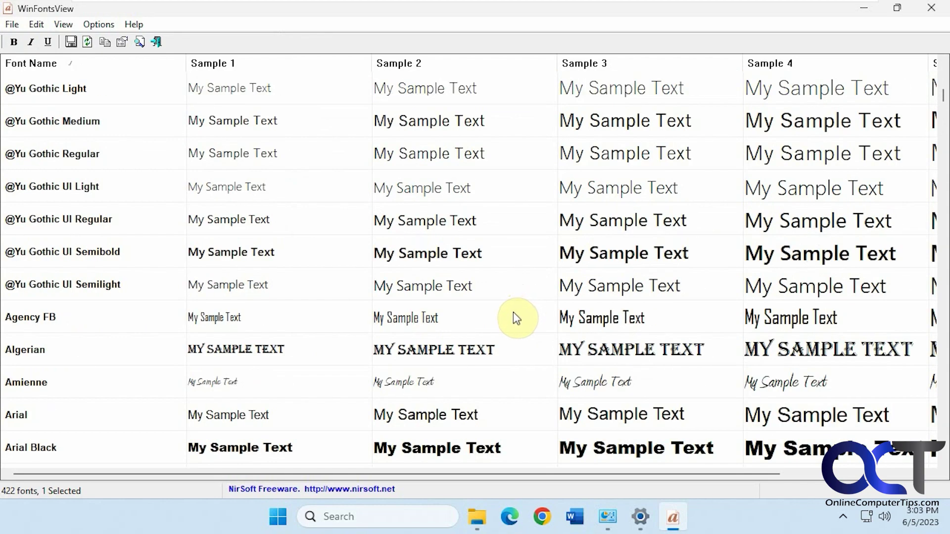
{"action": "scroll", "coordinate": [512, 316], "scroll_direction": "down", "scroll_amount": 1}
{"action": "scroll", "coordinate": [511, 318], "scroll_direction": "up", "scroll_amount": 11}
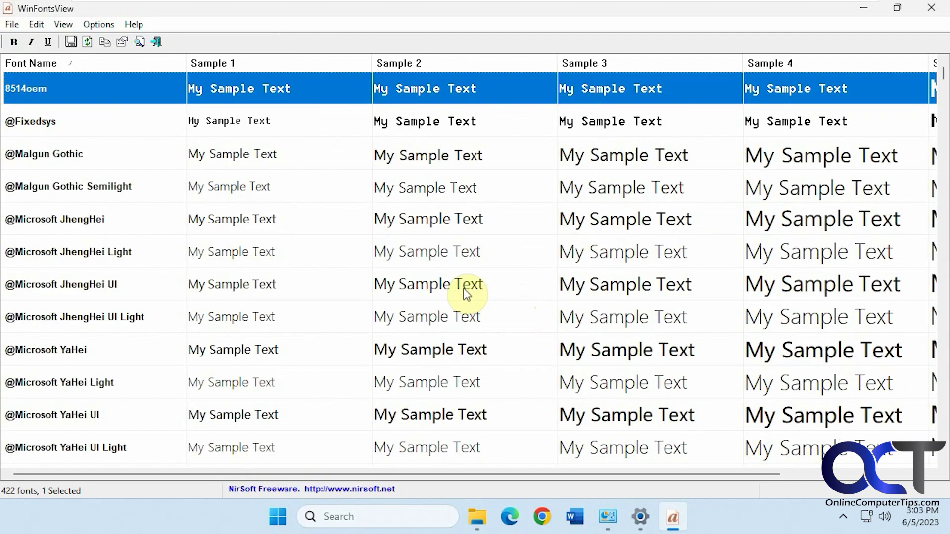
{"action": "left_click", "coordinate": [97, 24]}
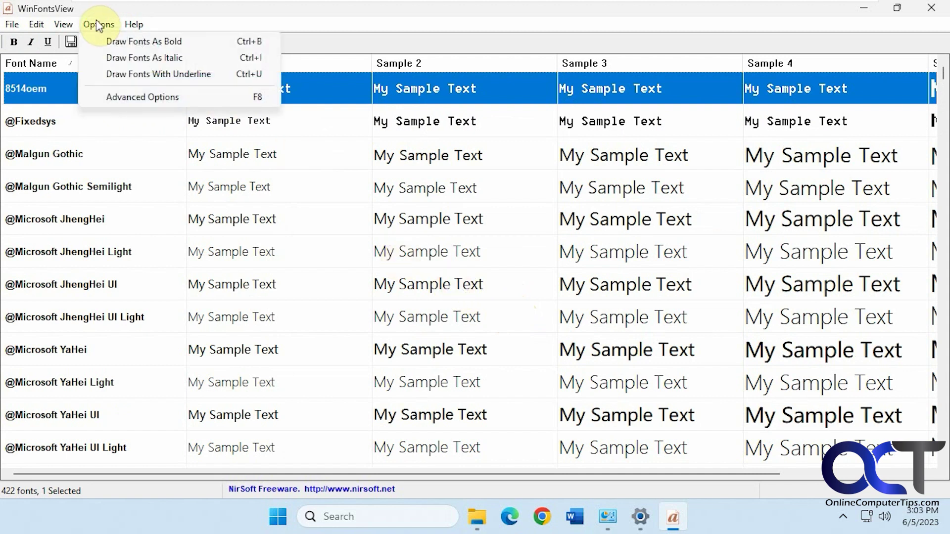
{"action": "mouse_move", "coordinate": [74, 25]}
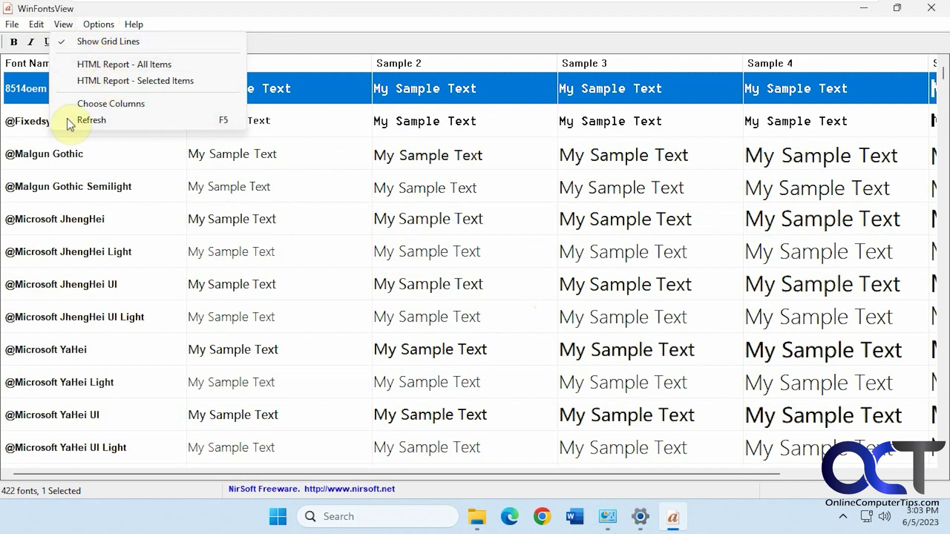
{"action": "left_click", "coordinate": [183, 261]}
- Select fonts Arial Rounded MT Bold through Bahnschrift Light and view their HTML report
{"action": "scroll", "coordinate": [183, 261], "scroll_direction": "down", "scroll_amount": 20}
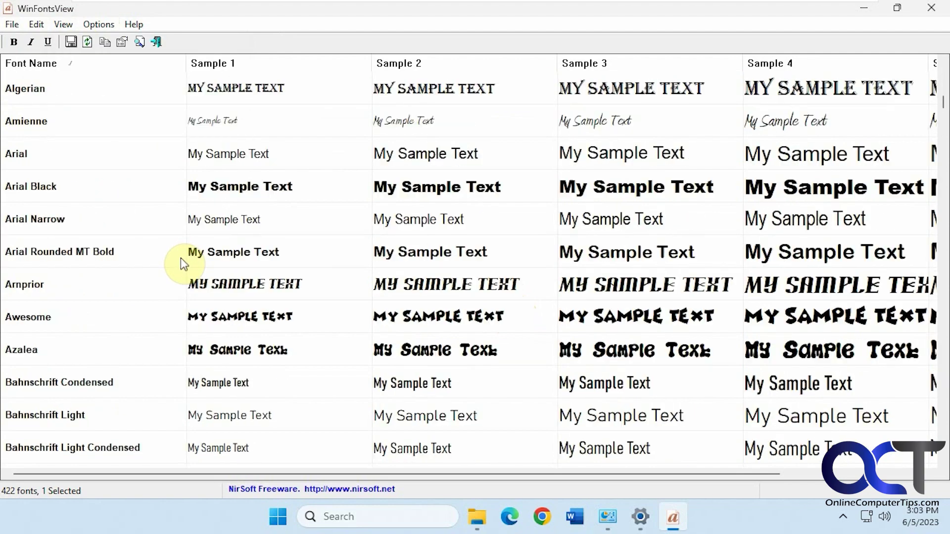
{"action": "scroll", "coordinate": [186, 251], "scroll_direction": "up", "scroll_amount": 1}
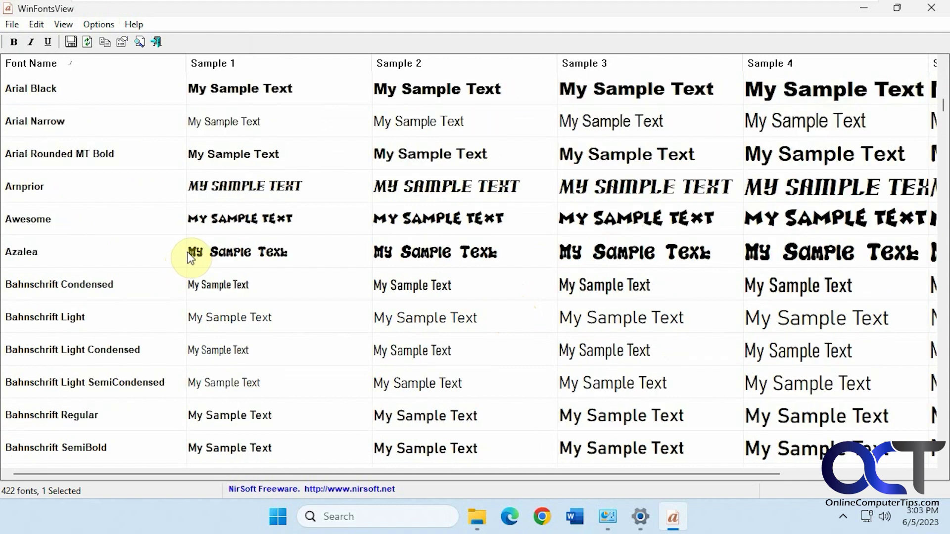
{"action": "left_click", "coordinate": [97, 158]}
{"action": "left_click", "coordinate": [110, 316], "text": "shift"}
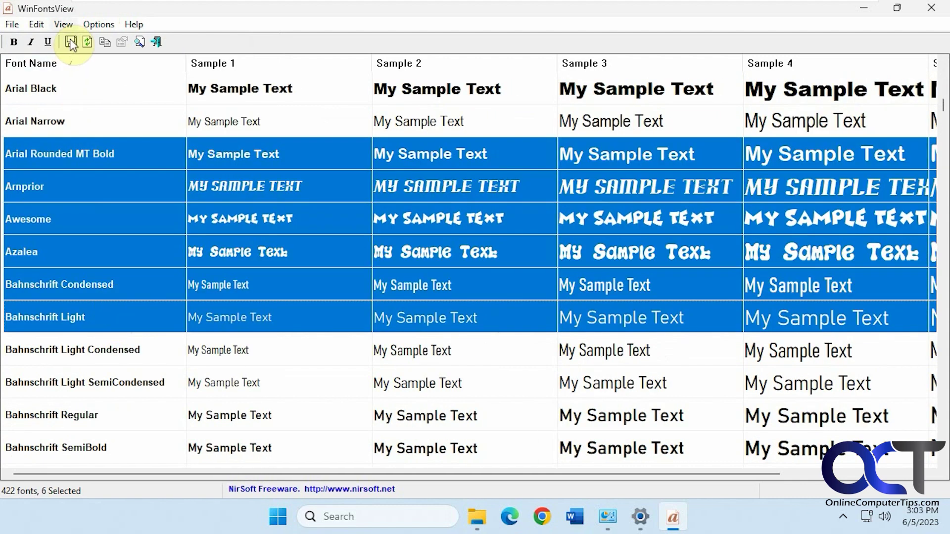
{"action": "left_click", "coordinate": [72, 25]}
{"action": "left_click", "coordinate": [110, 82]}
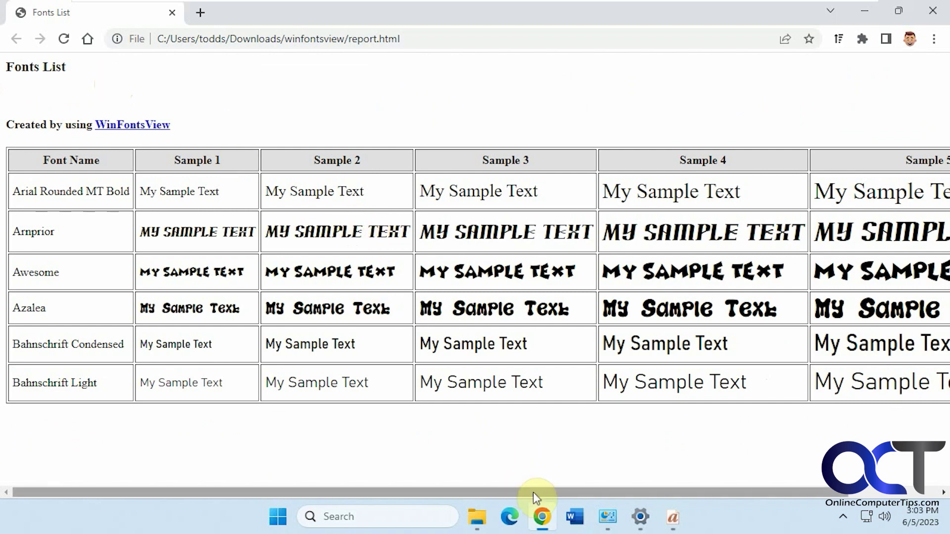
{"action": "left_click_drag", "start_coordinate": [537, 492], "coordinate": [610, 492]}
{"action": "left_click_drag", "start_coordinate": [707, 501], "coordinate": [445, 495]}
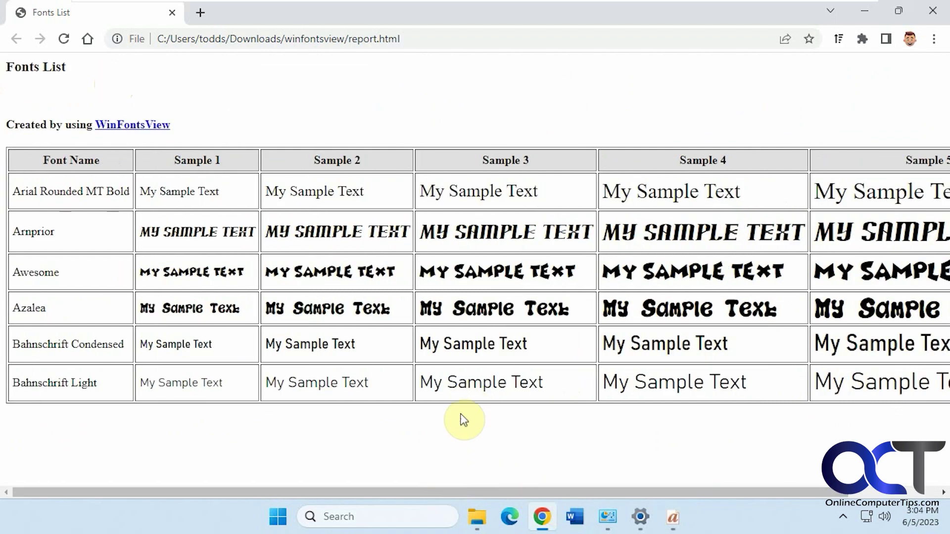
- Close the report and check the Choose Columns settings without changing them
{"action": "left_click", "coordinate": [931, 15]}
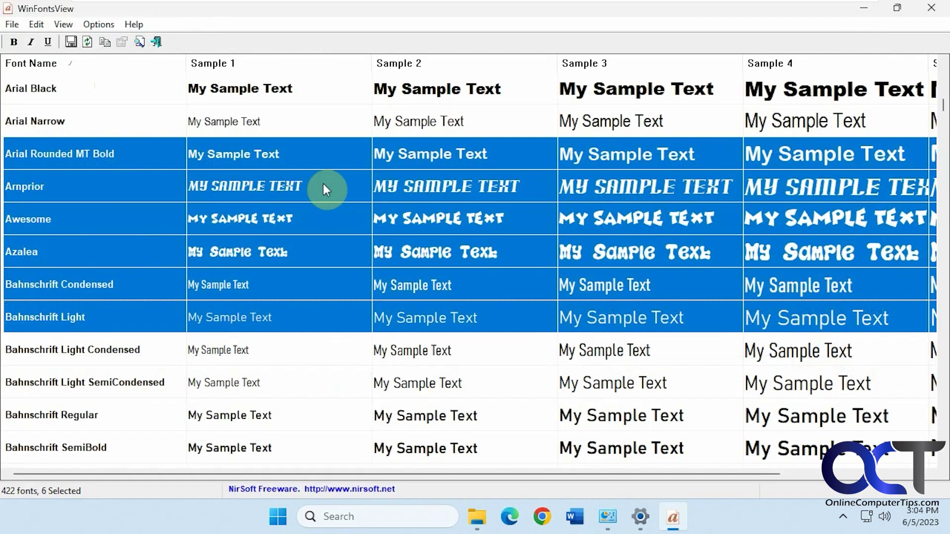
{"action": "left_click", "coordinate": [61, 24]}
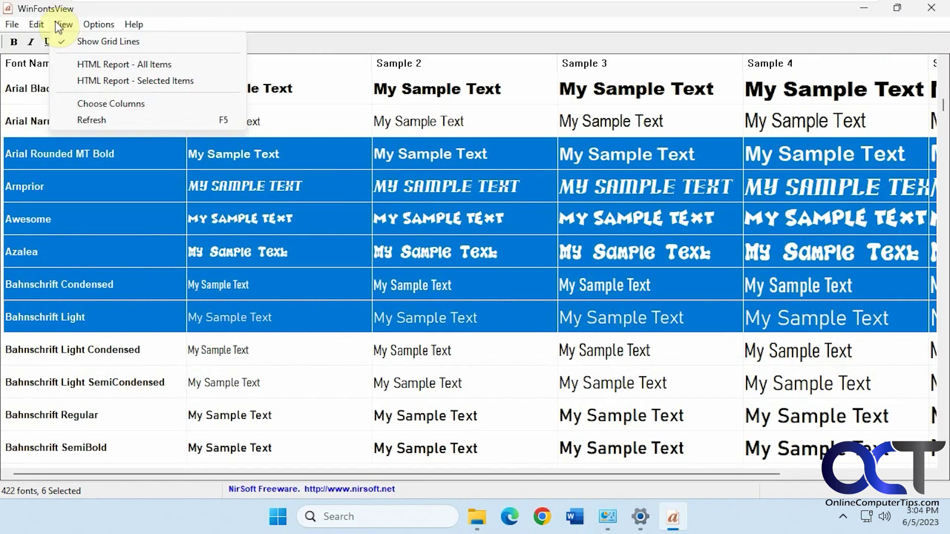
{"action": "left_click", "coordinate": [111, 103]}
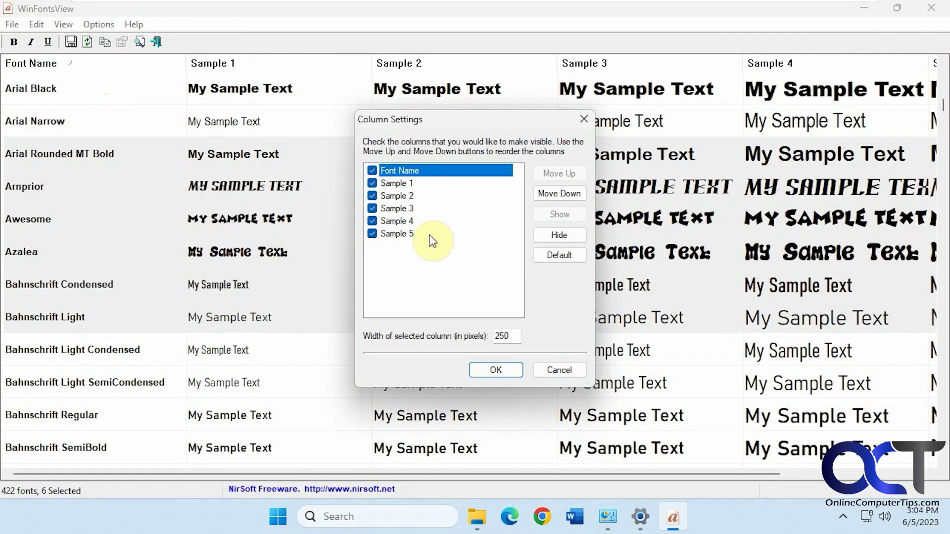
{"action": "left_click", "coordinate": [559, 370]}
- Browse the Edit and File menus, then select only Arial Rounded MT Bold
{"action": "left_click", "coordinate": [36, 25]}
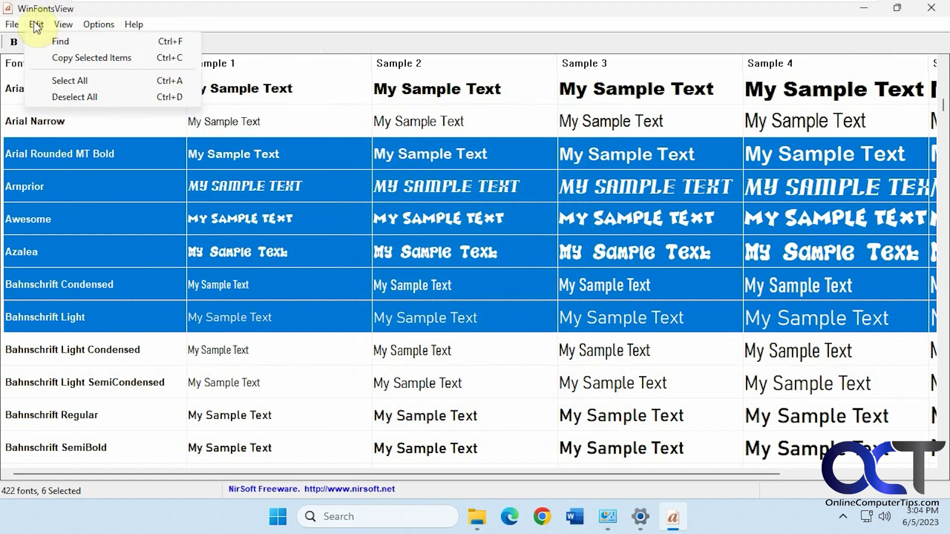
{"action": "mouse_move", "coordinate": [15, 27]}
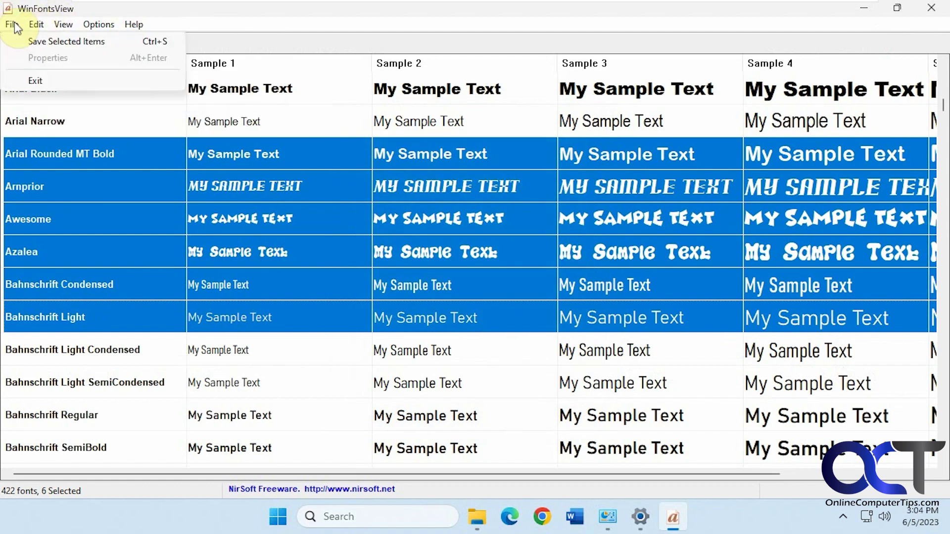
{"action": "left_click", "coordinate": [216, 15]}
{"action": "left_click", "coordinate": [263, 152]}
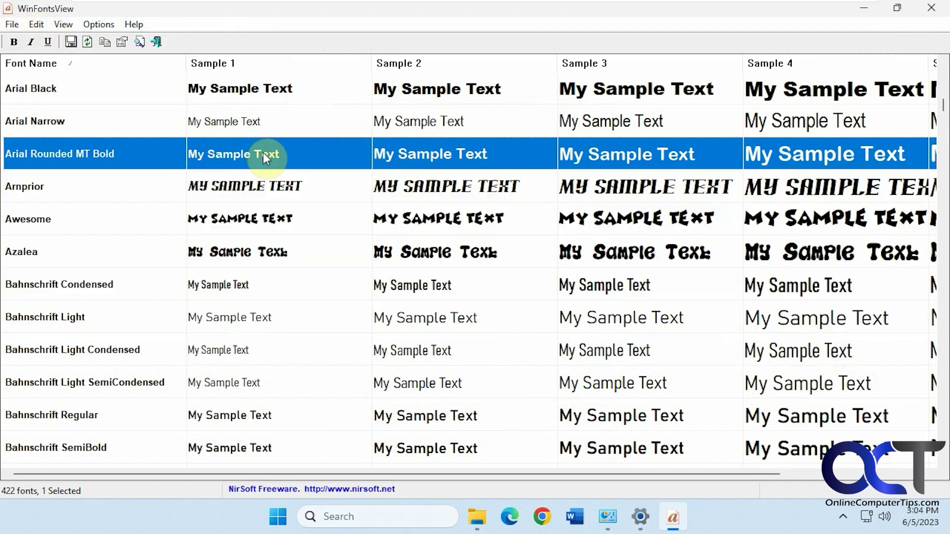
- Save the Arial Rounded MT Bold entry as test.htm on the desktop and minimize WinFontsView
{"action": "right_click", "coordinate": [220, 156]}
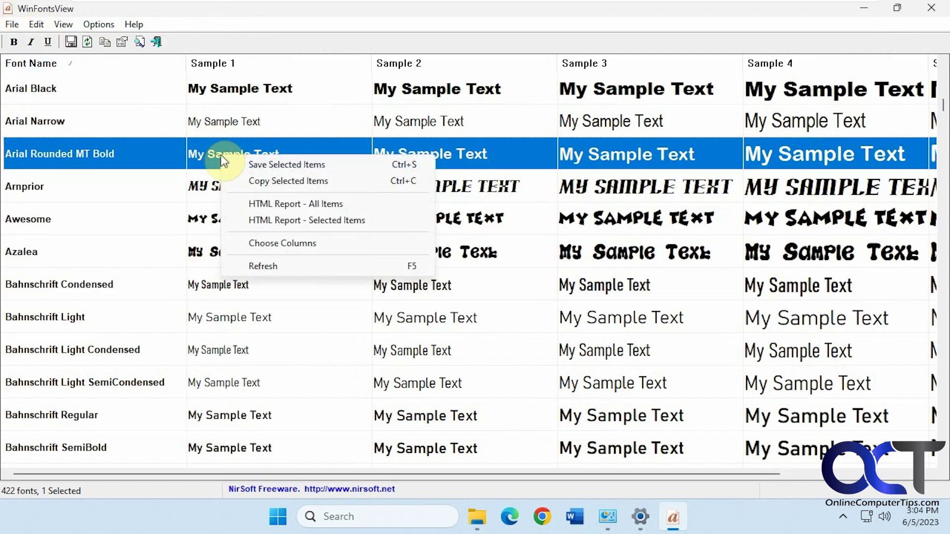
{"action": "left_click", "coordinate": [252, 168]}
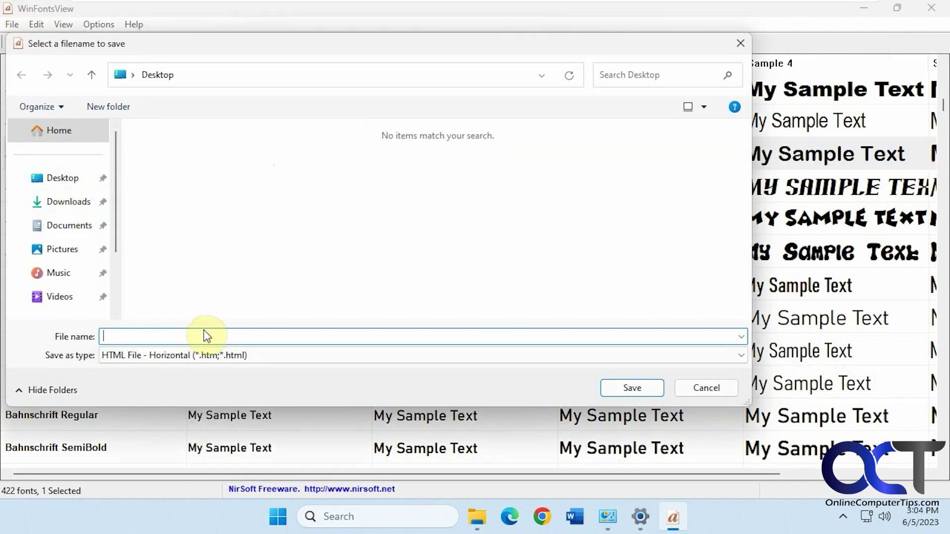
{"action": "type", "text": "test"}
{"action": "left_click", "coordinate": [616, 388]}
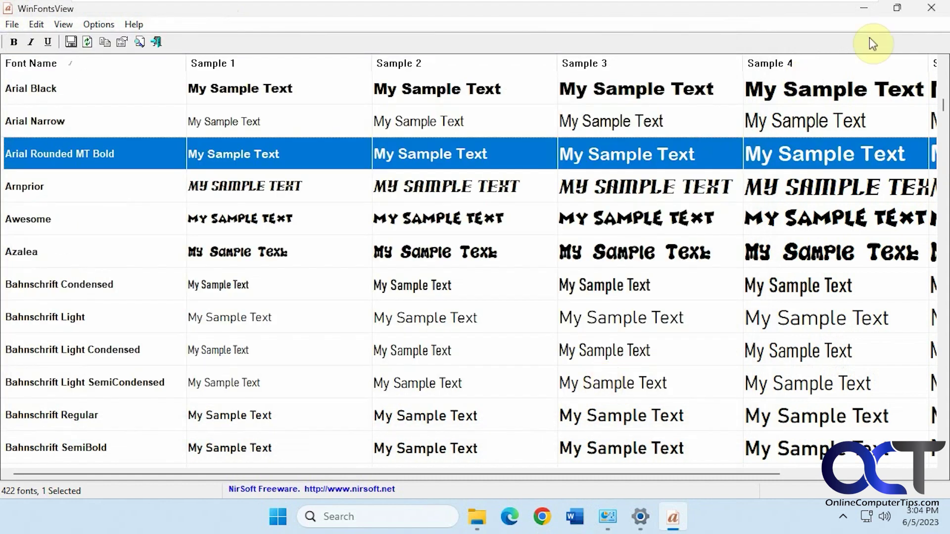
{"action": "left_click", "coordinate": [864, 8]}
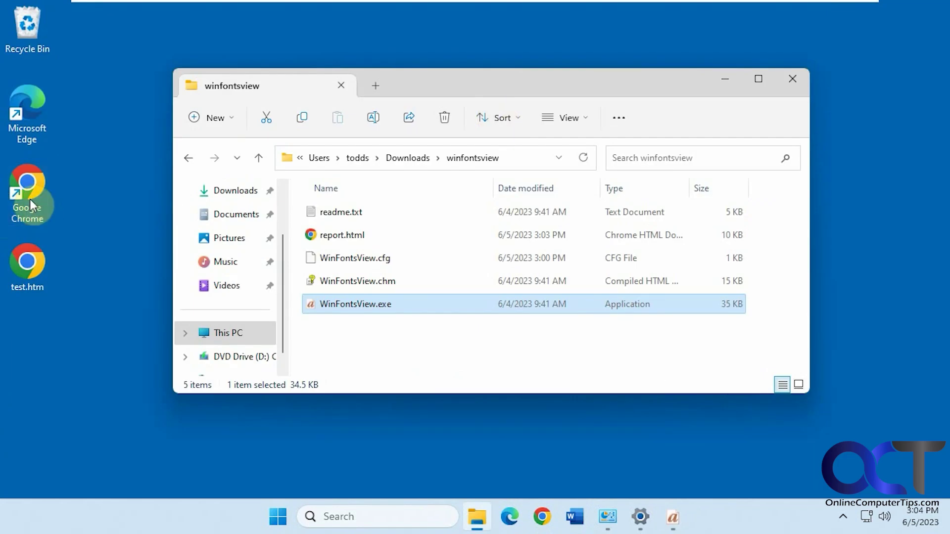
- Open test.htm from the desktop in Chrome, close it, and restore WinFontsView
{"action": "double_click", "coordinate": [32, 252]}
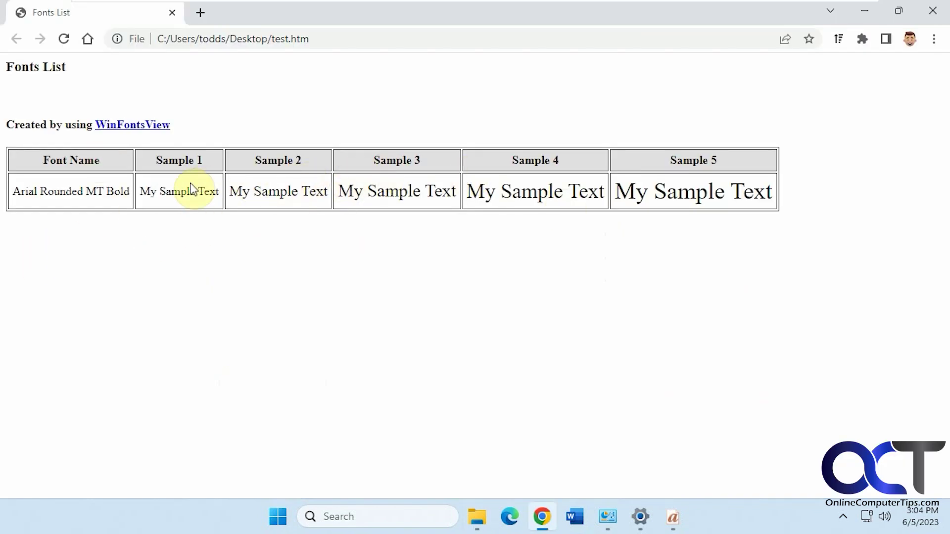
{"action": "left_click", "coordinate": [933, 10]}
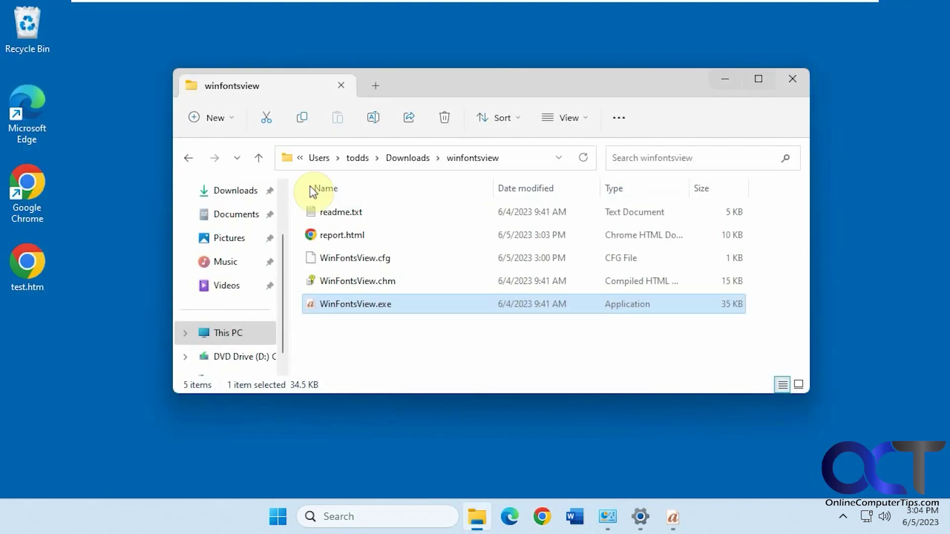
{"action": "left_click", "coordinate": [672, 517]}
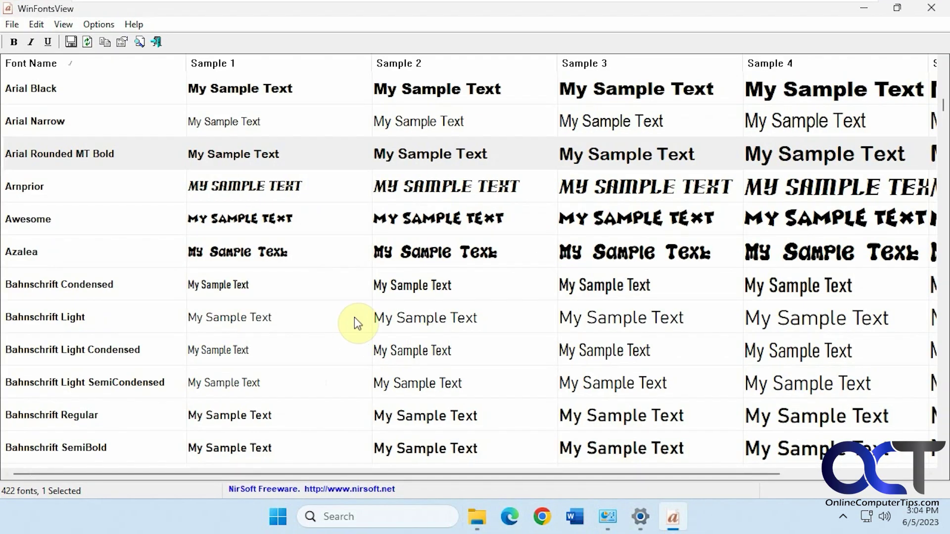
- Copy the Arial Rounded MT Bold font name, paste it into Notepad, and close without saving
{"action": "right_click", "coordinate": [248, 154]}
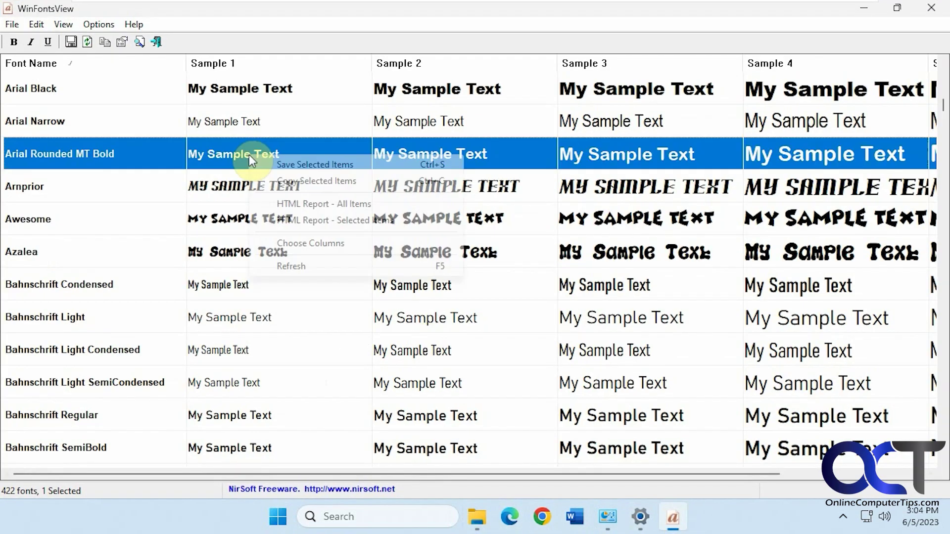
{"action": "left_click", "coordinate": [270, 181]}
{"action": "left_click", "coordinate": [280, 516]}
{"action": "left_click", "coordinate": [305, 179]}
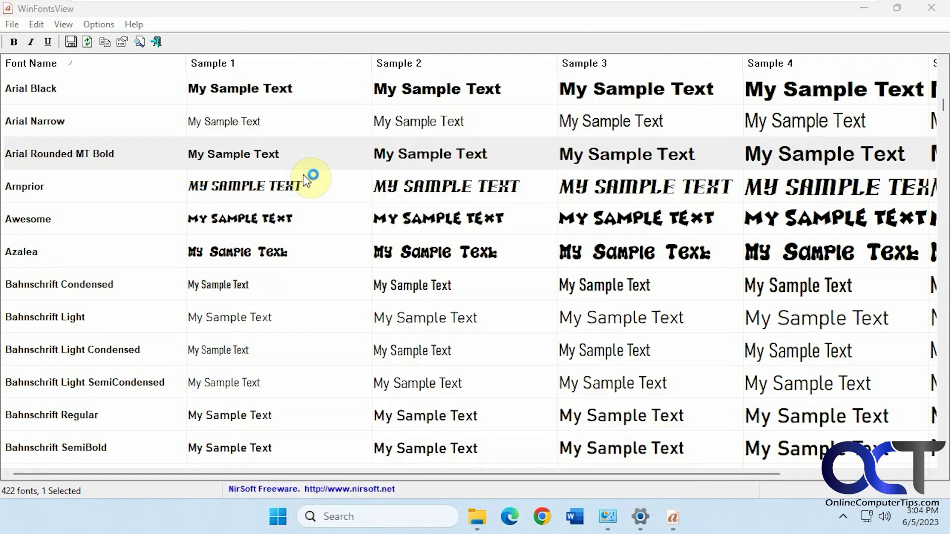
{"action": "key", "text": "ctrl+v"}
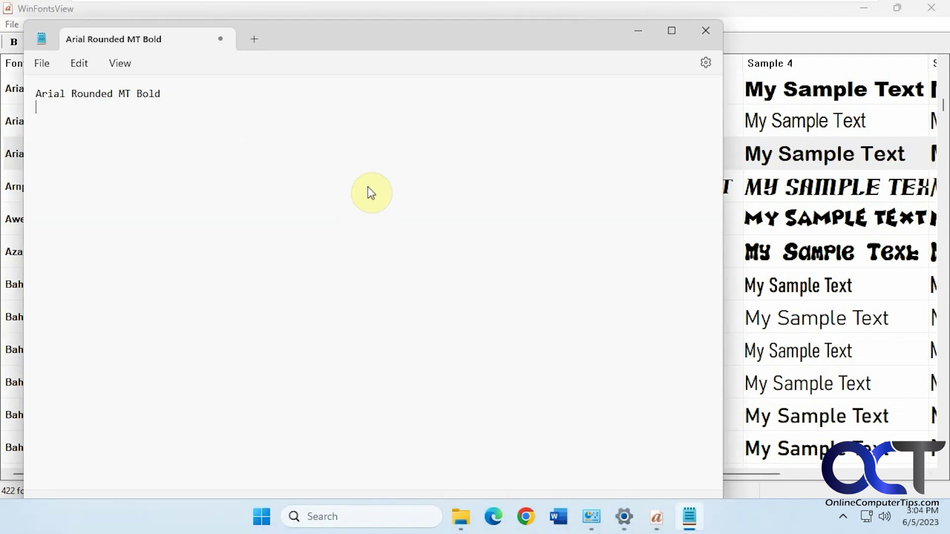
{"action": "left_click", "coordinate": [706, 30]}
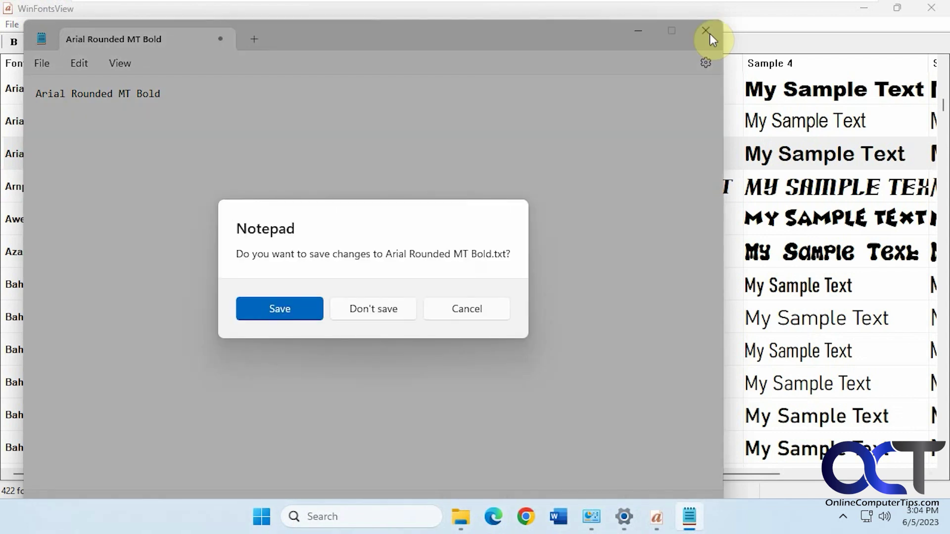
{"action": "left_click", "coordinate": [384, 312]}
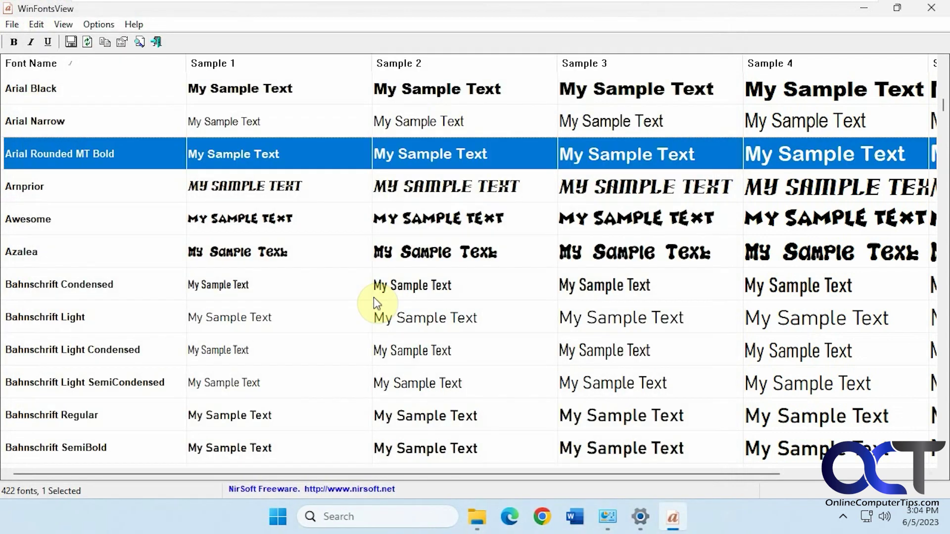
- Copy the Azalea font name, enter it in a blank Word document, and close without saving
{"action": "right_click", "coordinate": [266, 253]}
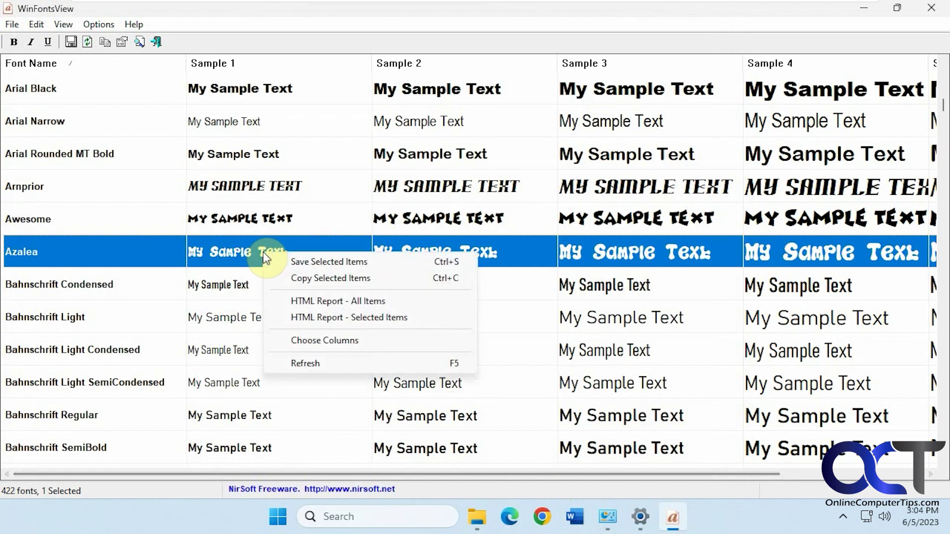
{"action": "left_click", "coordinate": [310, 278]}
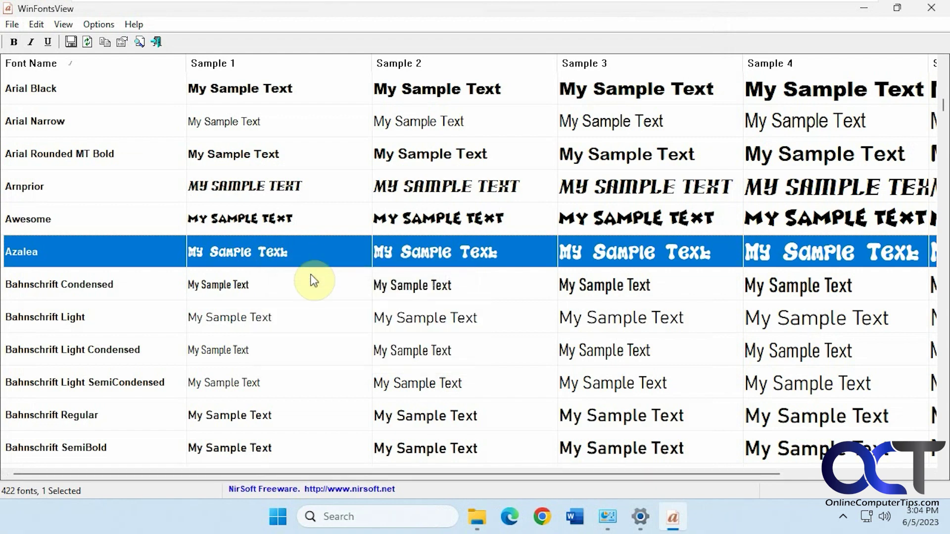
{"action": "left_click", "coordinate": [574, 517]}
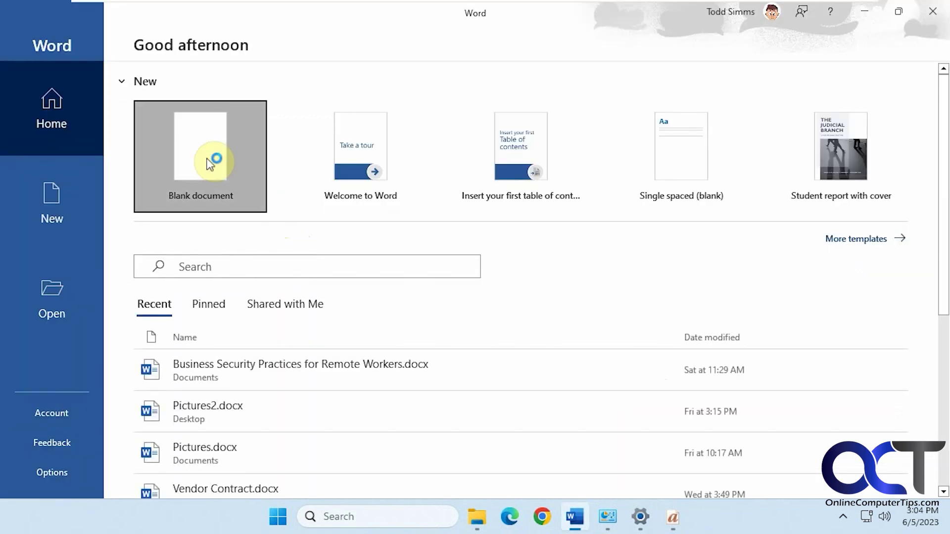
{"action": "left_click", "coordinate": [210, 164]}
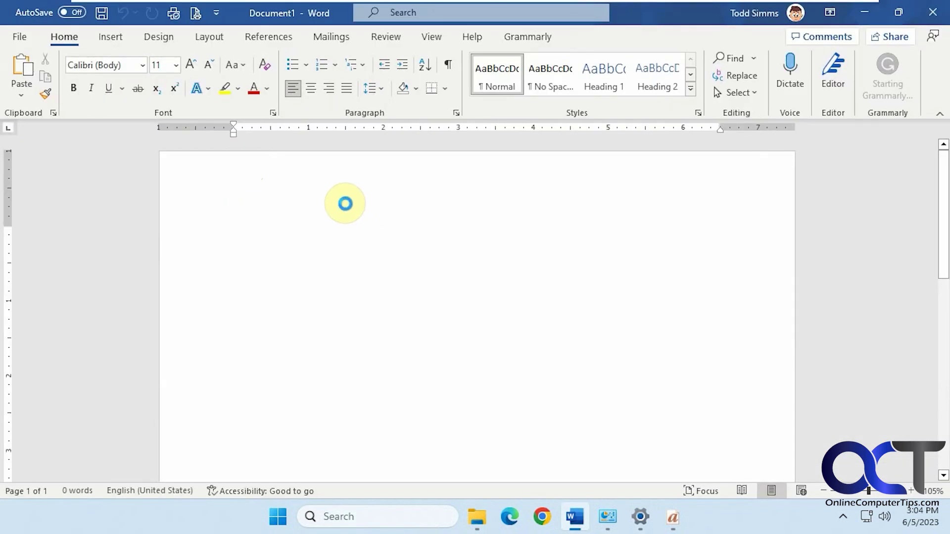
{"action": "type", "text": "Azalea"}
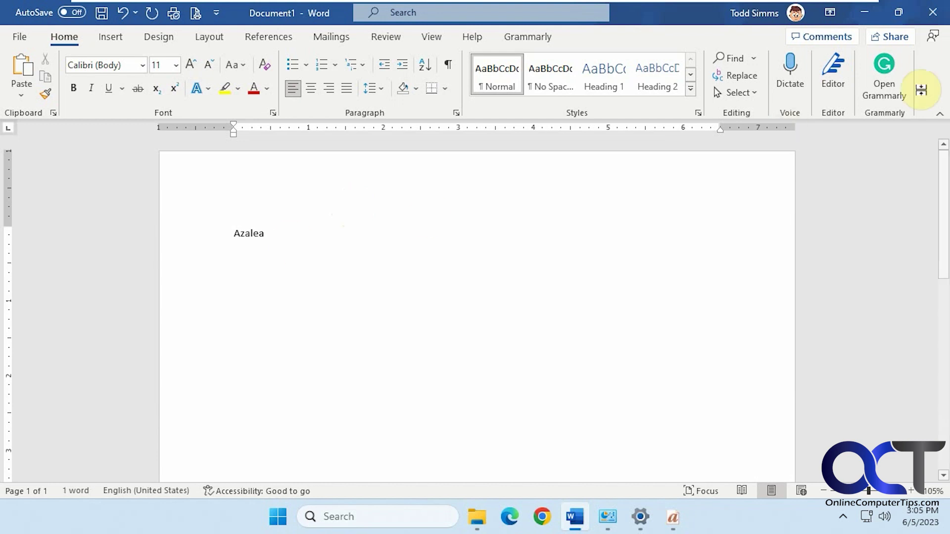
{"action": "left_click", "coordinate": [938, 21]}
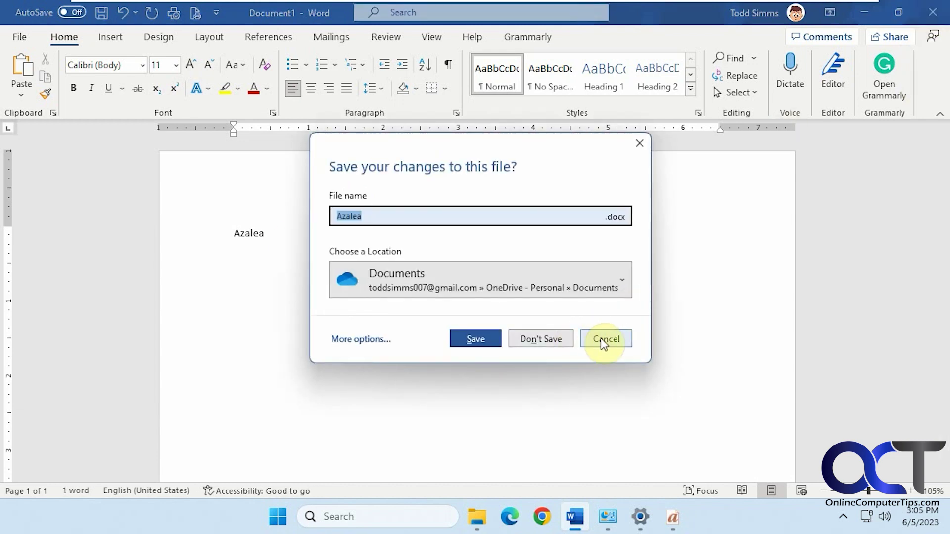
{"action": "left_click", "coordinate": [535, 339]}
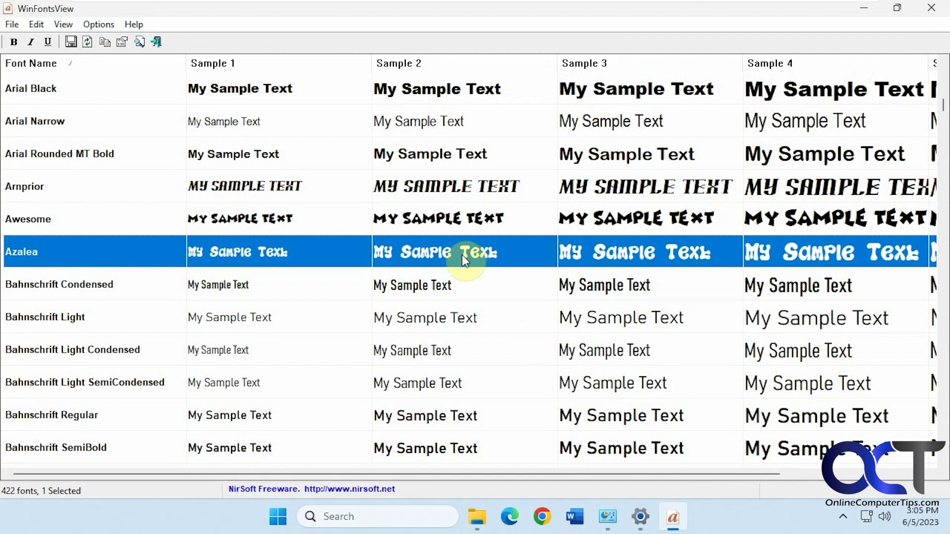
{"action": "right_click", "coordinate": [425, 254]}
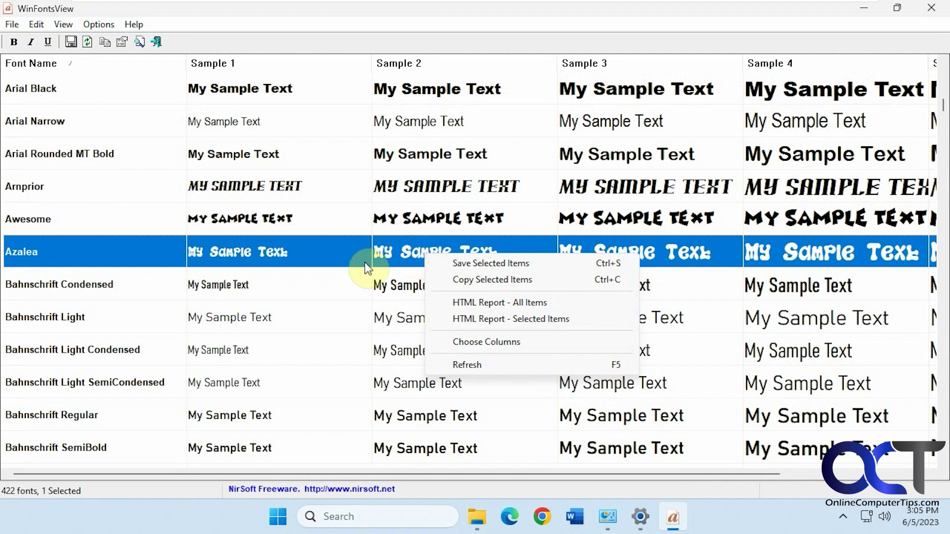
{"action": "left_click", "coordinate": [382, 255]}
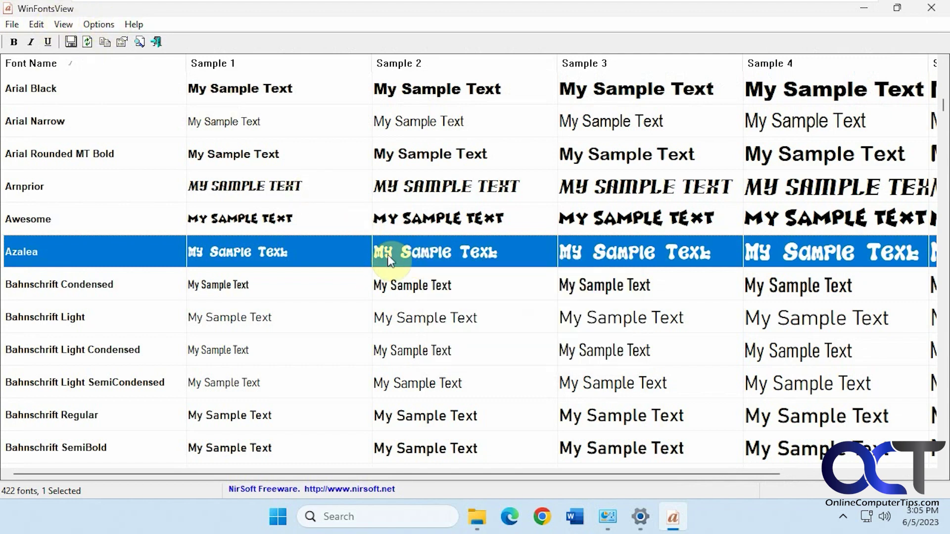
{"action": "scroll", "coordinate": [386, 253], "scroll_direction": "up", "scroll_amount": 2}
{"action": "scroll", "coordinate": [378, 248], "scroll_direction": "up", "scroll_amount": 3}
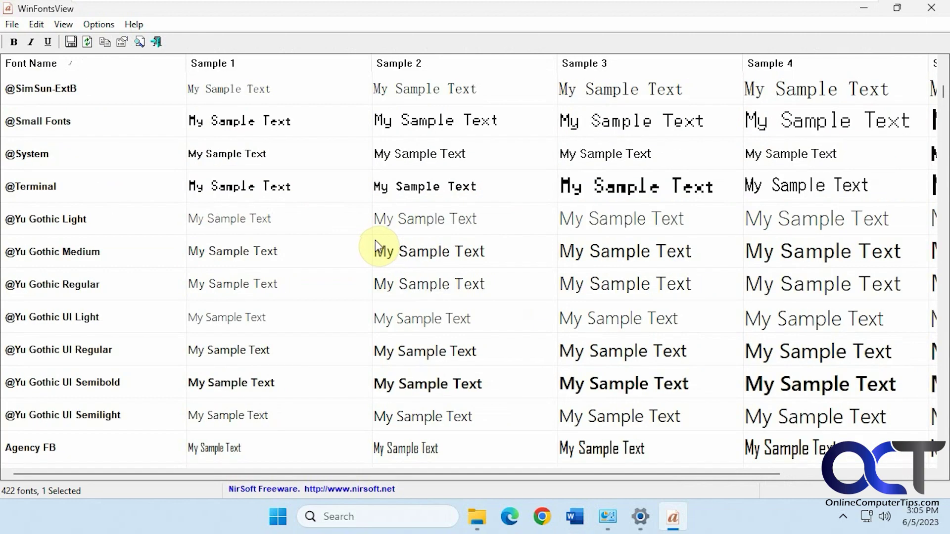
{"action": "scroll", "coordinate": [372, 193], "scroll_direction": "down", "scroll_amount": 4}
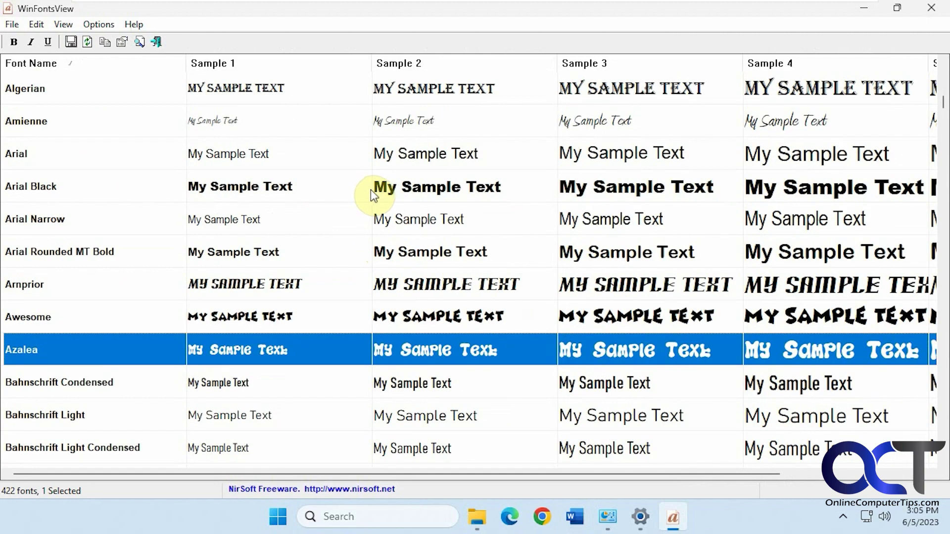
{"action": "scroll", "coordinate": [381, 198], "scroll_direction": "down", "scroll_amount": 5}
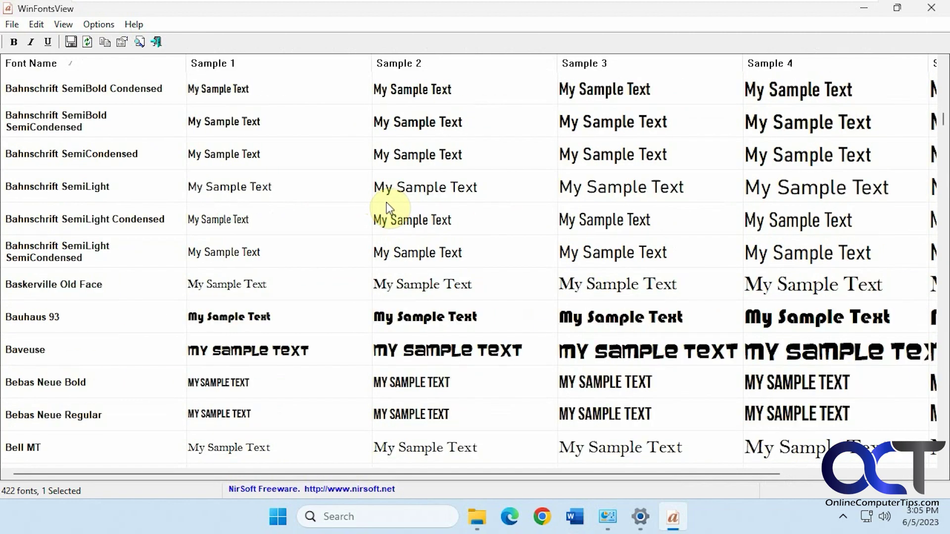
{"action": "scroll", "coordinate": [389, 208], "scroll_direction": "down", "scroll_amount": 1}
{"action": "scroll", "coordinate": [449, 258], "scroll_direction": "down", "scroll_amount": 4}
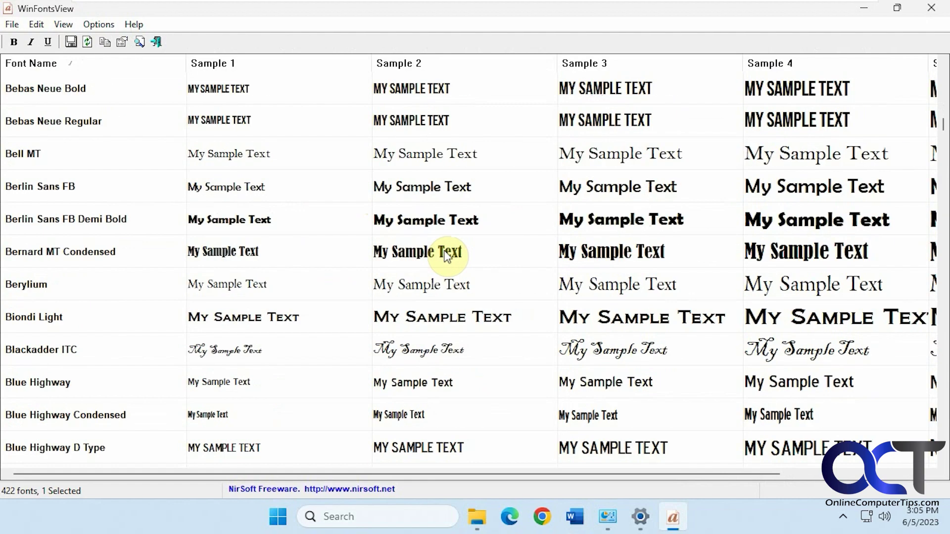
{"action": "scroll", "coordinate": [444, 245], "scroll_direction": "up", "scroll_amount": 6}
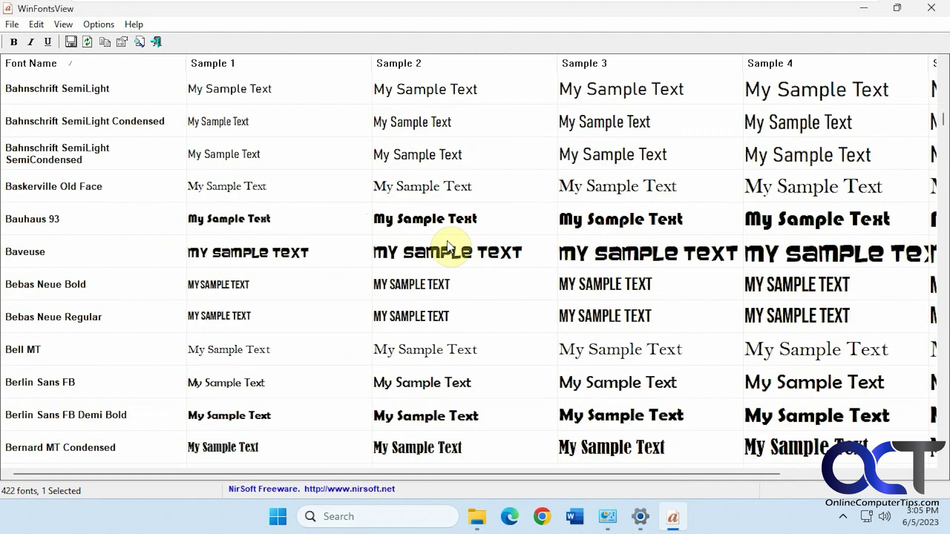